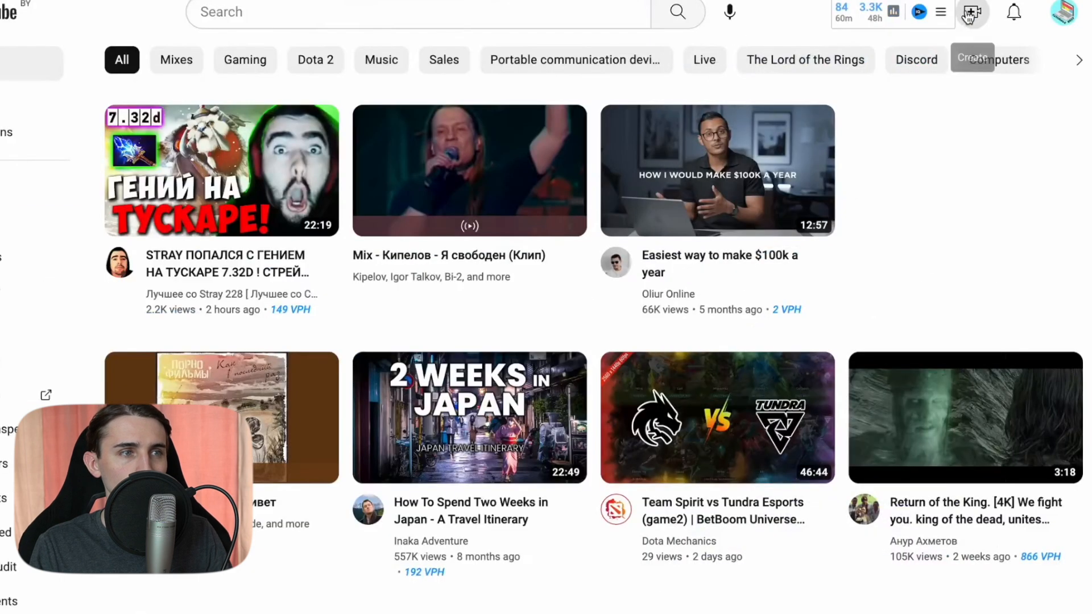
# - Try to upload the Podcast.mp3 audio file from the Desktop to the YouTube channel as a new video
pyautogui.click(968, 16)
pyautogui.click(1014, 53)
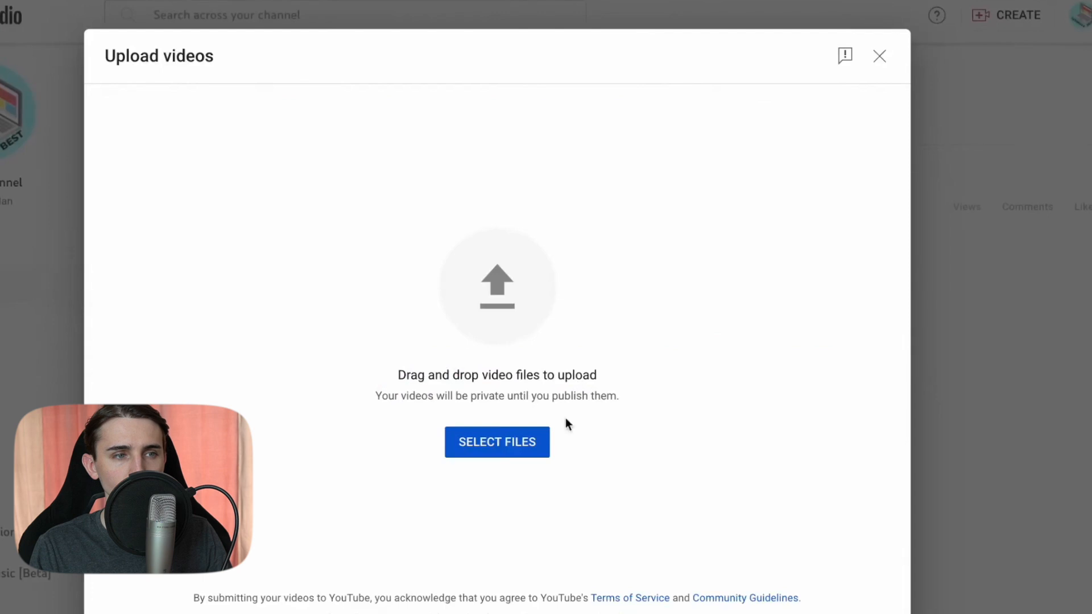
pyautogui.click(523, 448)
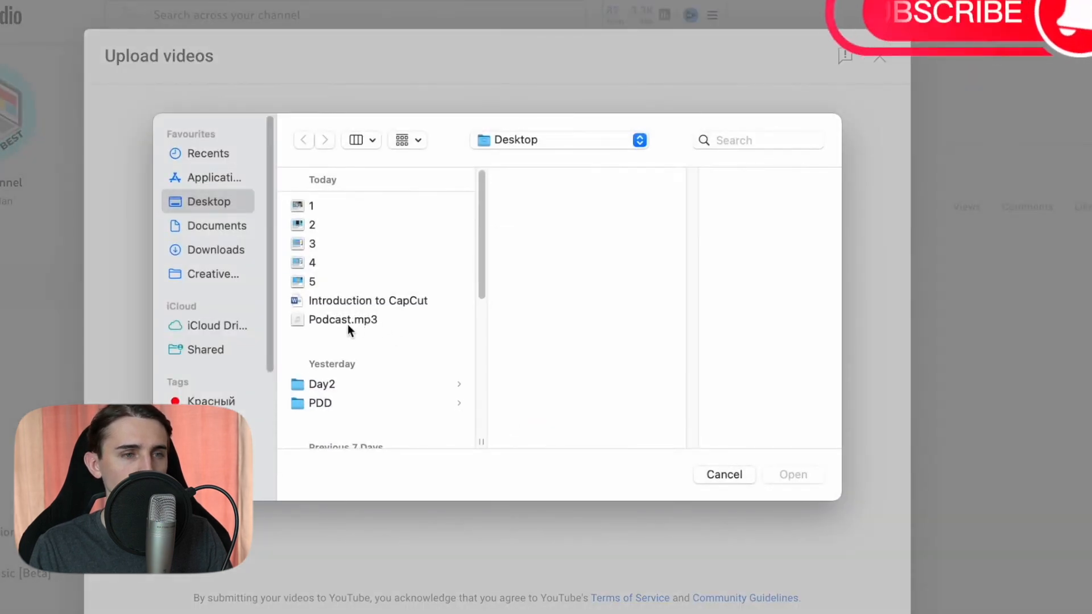
pyautogui.click(354, 321)
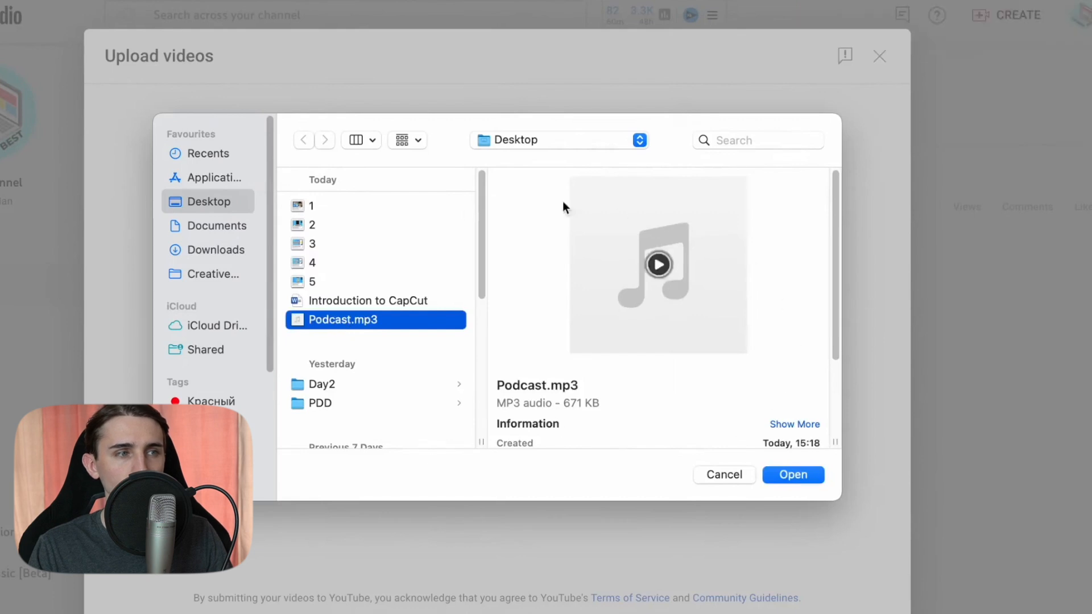
pyautogui.click(802, 475)
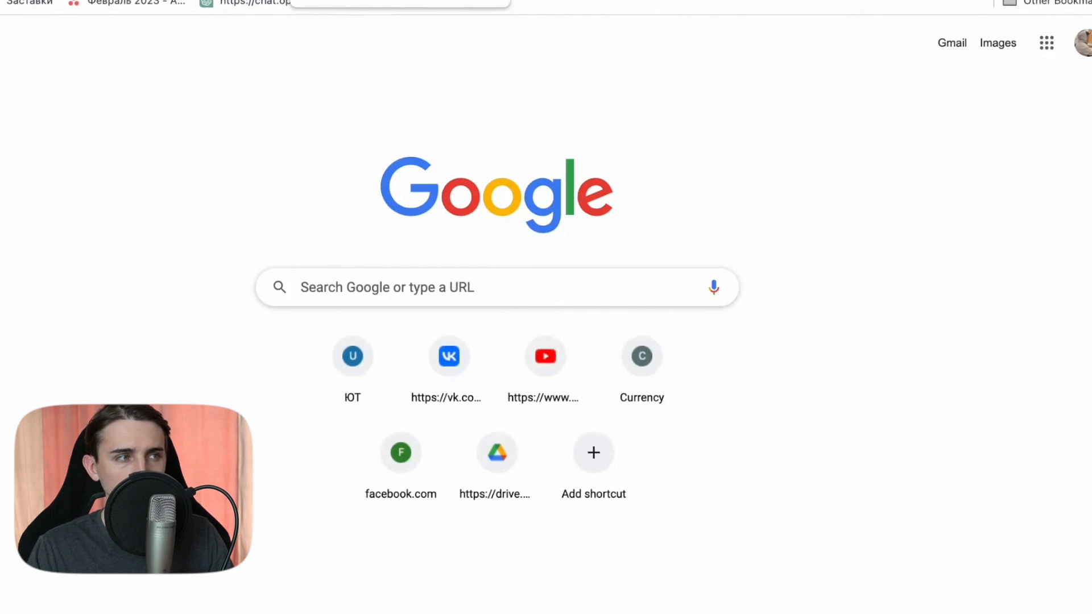
# - Search Google for "capcut online" and open the official CapCut website
pyautogui.click(426, 278)
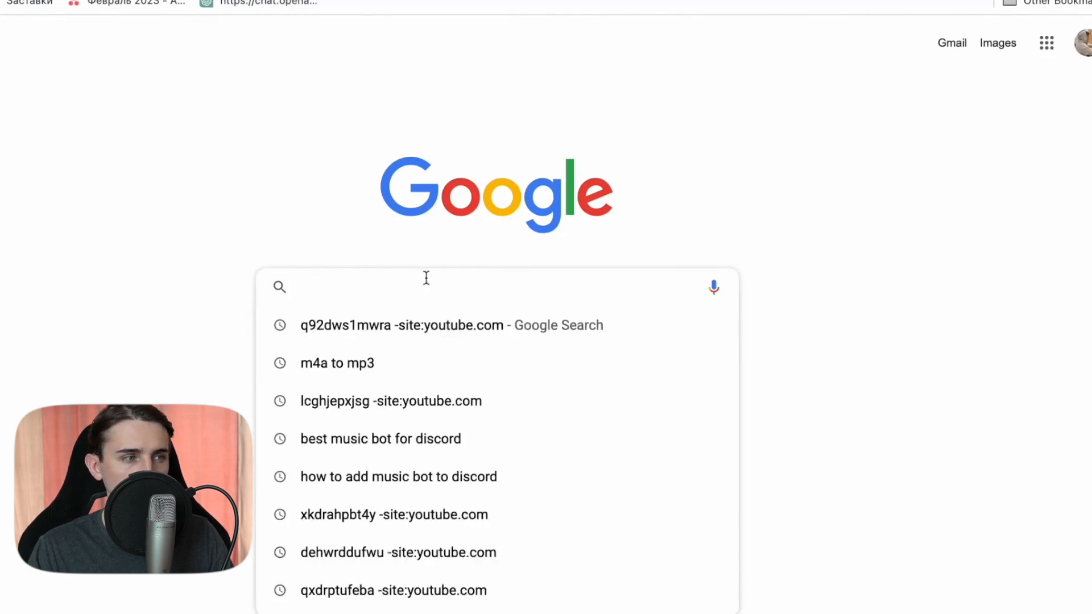
pyautogui.write('capcut ')
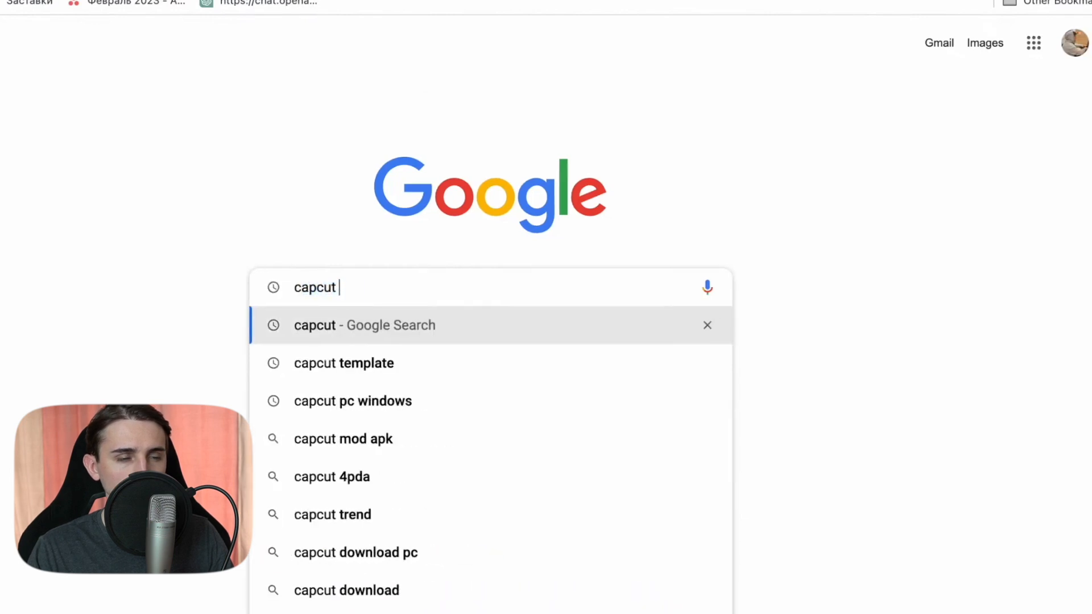
pyautogui.write('online')
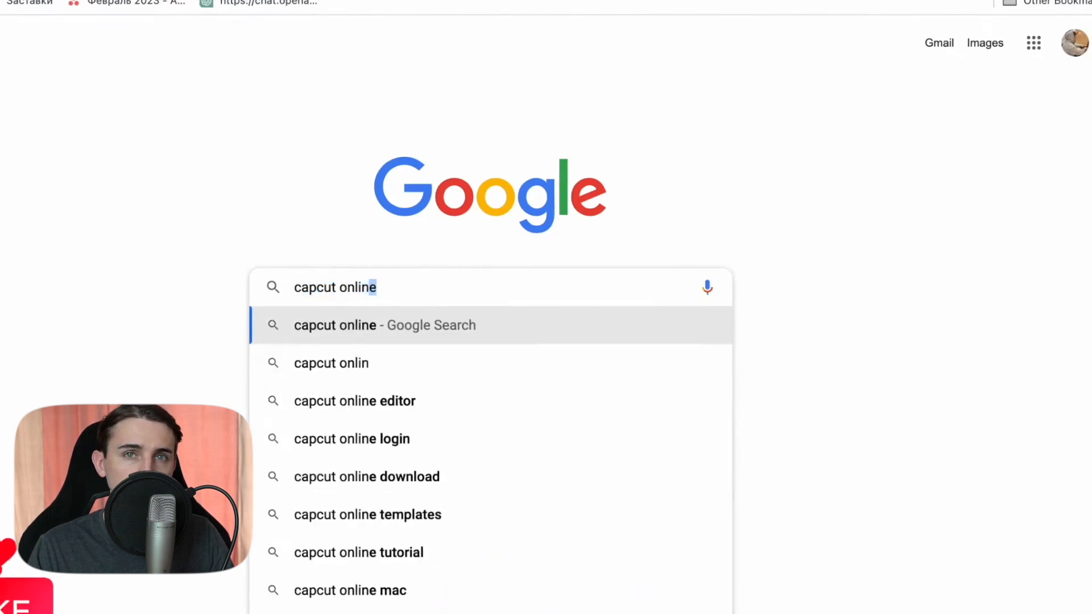
pyautogui.press('Return')
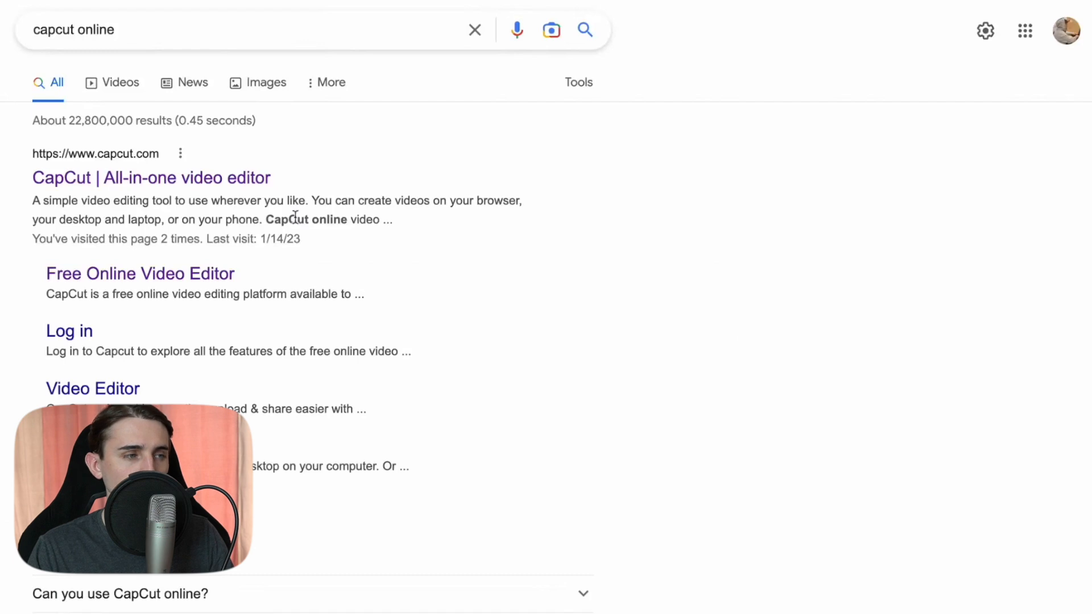
pyautogui.click(202, 181)
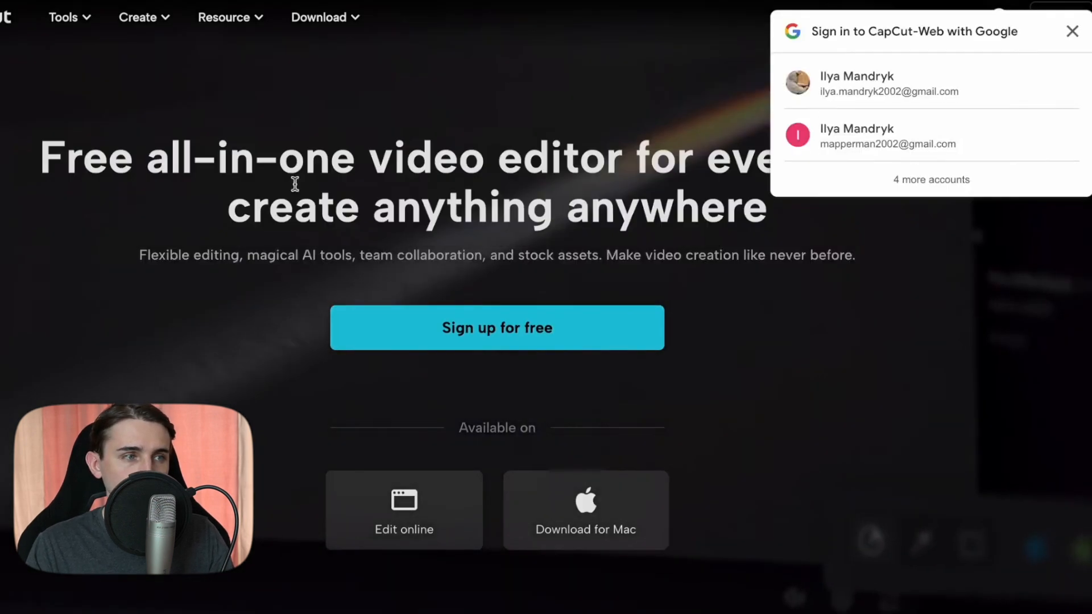
# - Dismiss the Google sign-in prompt, open the online editor and create a project with a blank canvas
pyautogui.click(1073, 31)
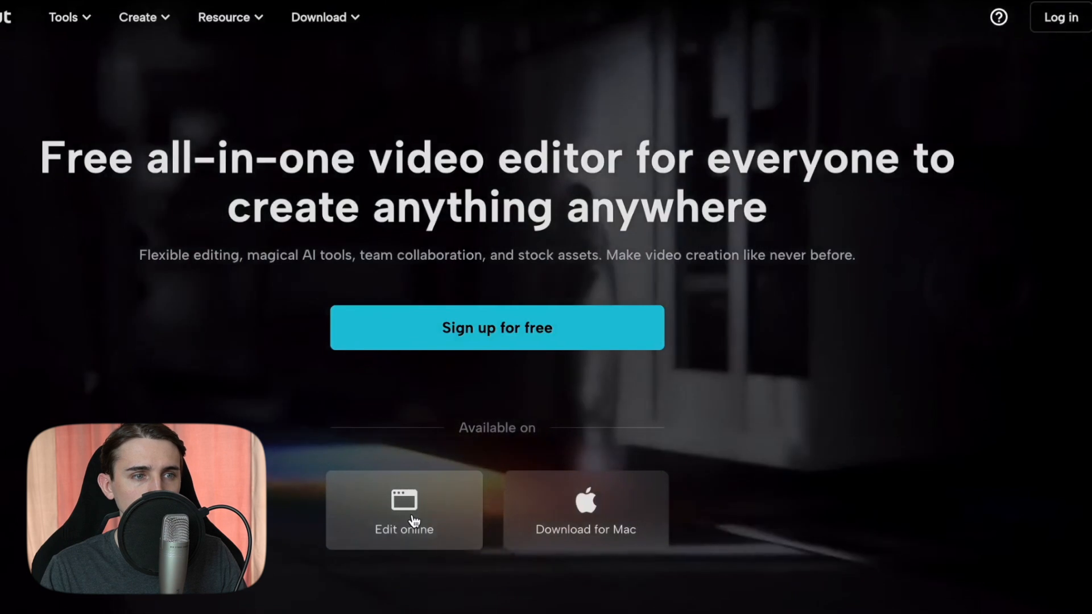
pyautogui.click(416, 515)
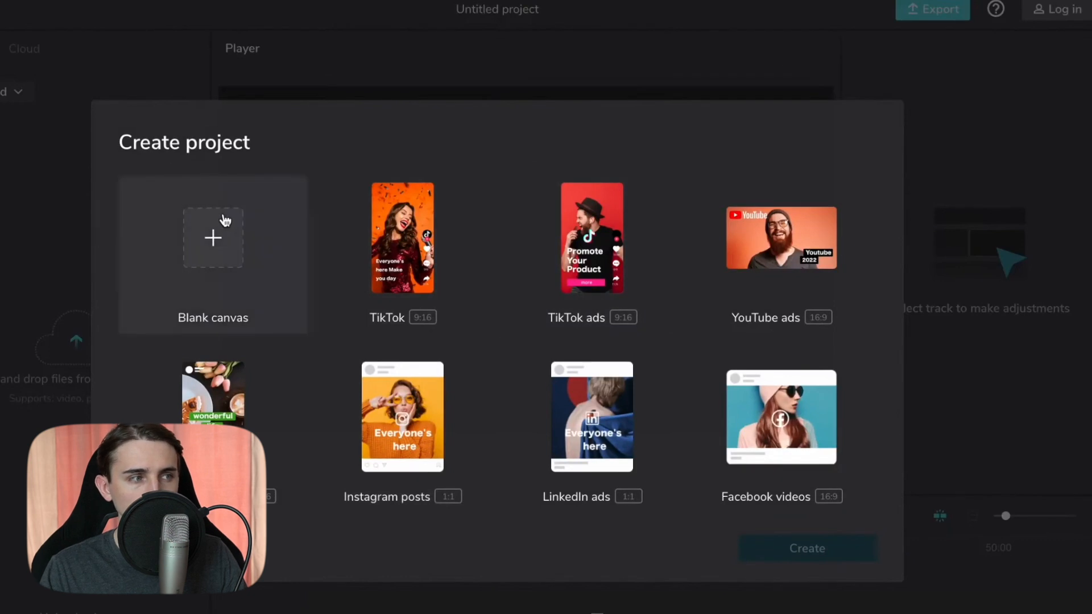
pyautogui.click(214, 244)
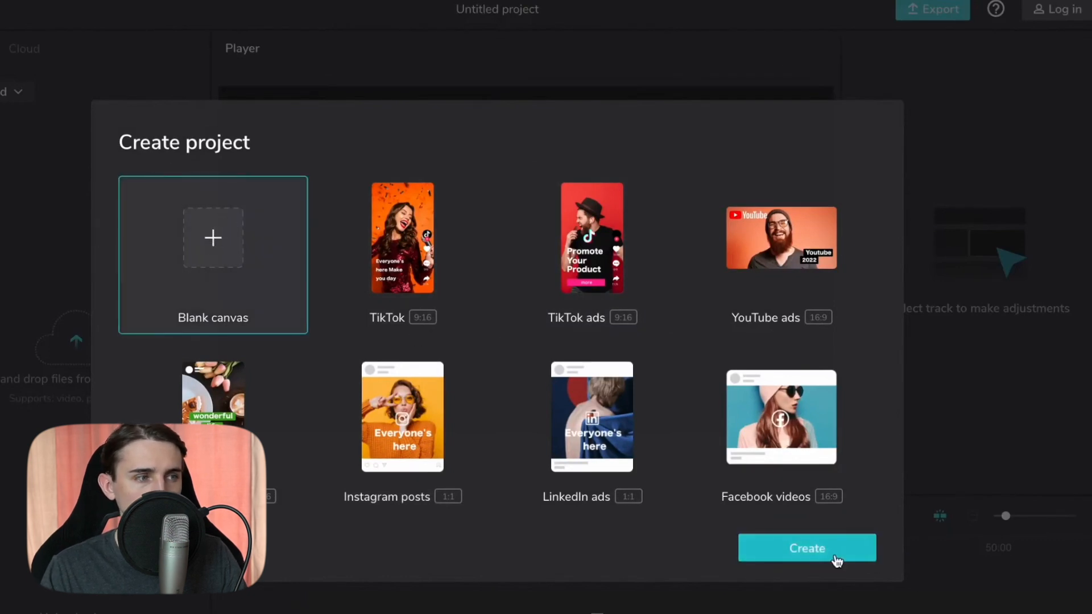
pyautogui.click(833, 553)
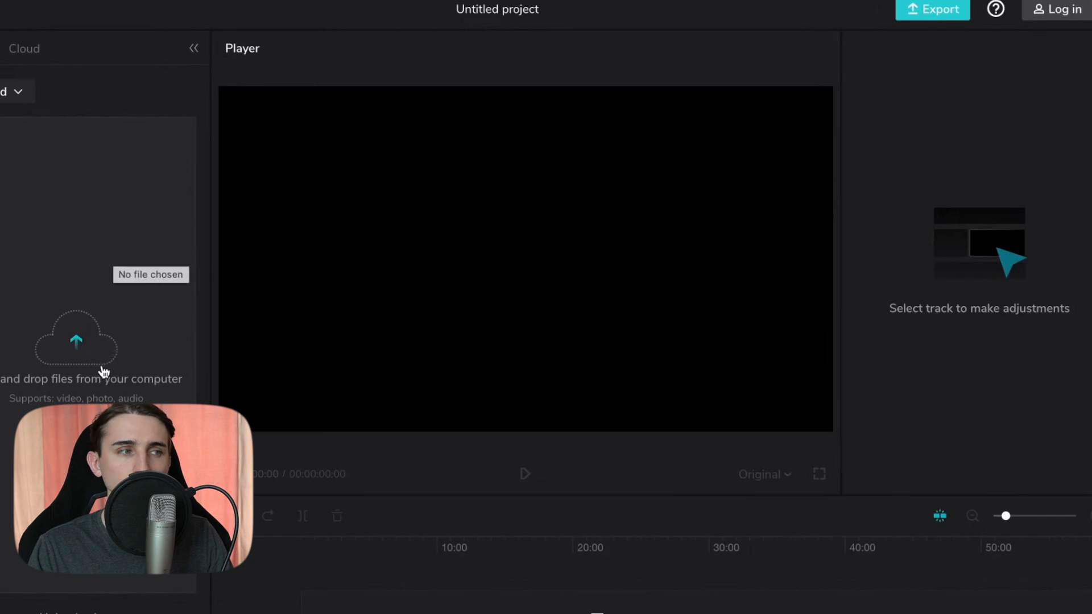
# - Import Podcast.mp3 from the Desktop and place it at the start of the timeline
pyautogui.click(67, 348)
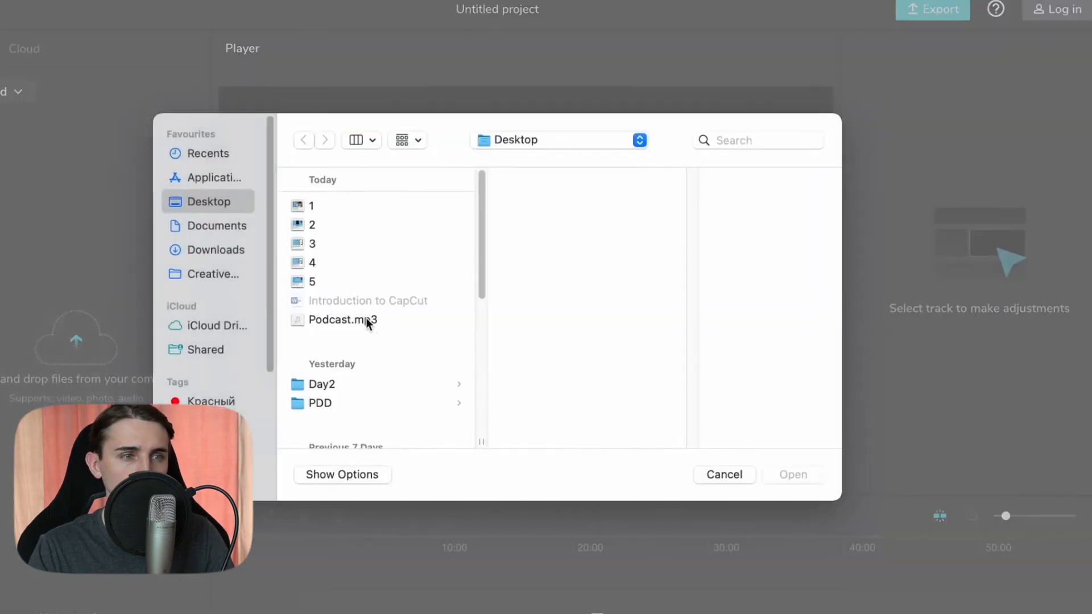
pyautogui.click(366, 320)
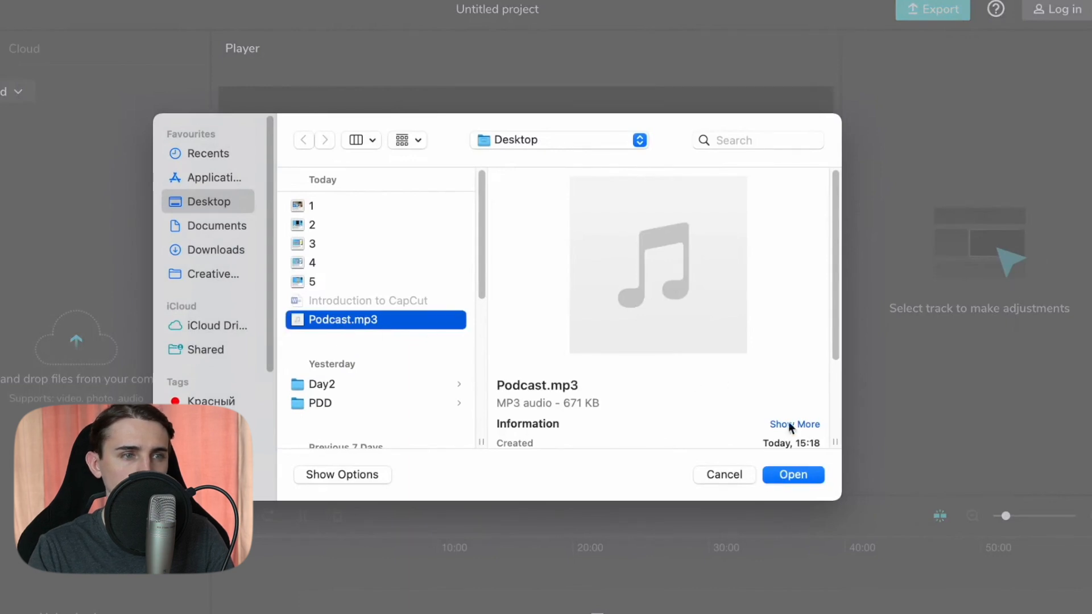
pyautogui.click(814, 473)
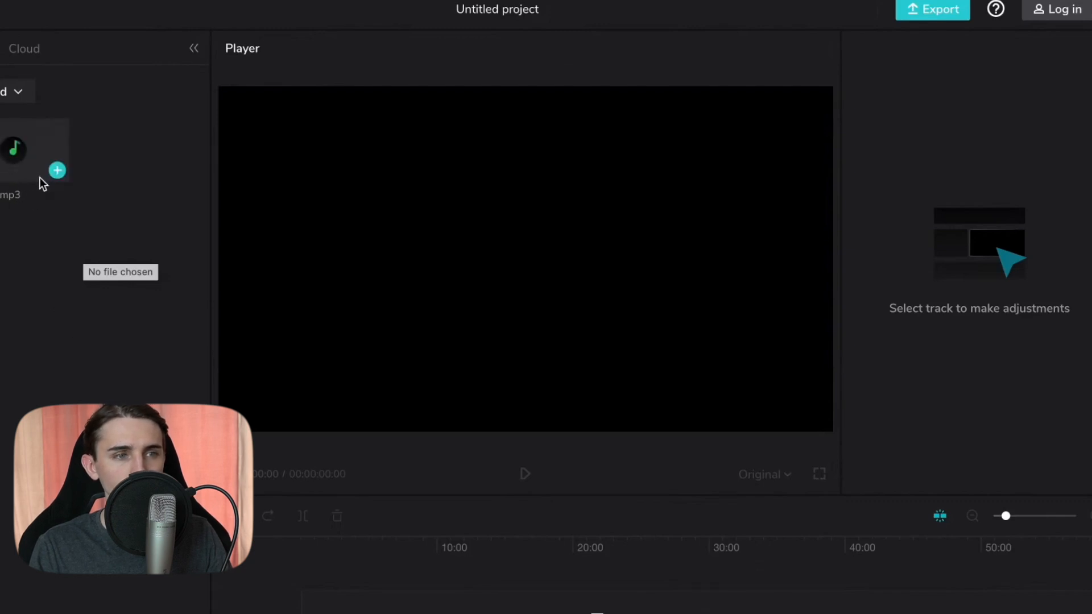
pyautogui.moveTo(12, 159); pyautogui.dragTo(310, 603)
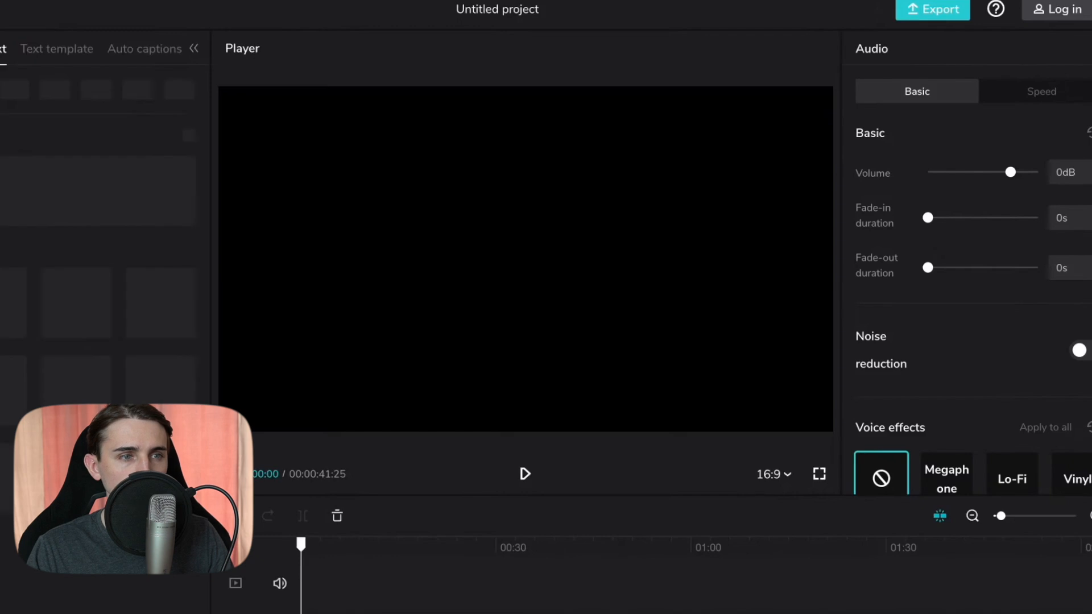
# - Add a default text clip reading "Podcast ep.1" at the start of the timeline, extended to the length of the audio
pyautogui.moveTo(90, 257); pyautogui.dragTo(317, 593)
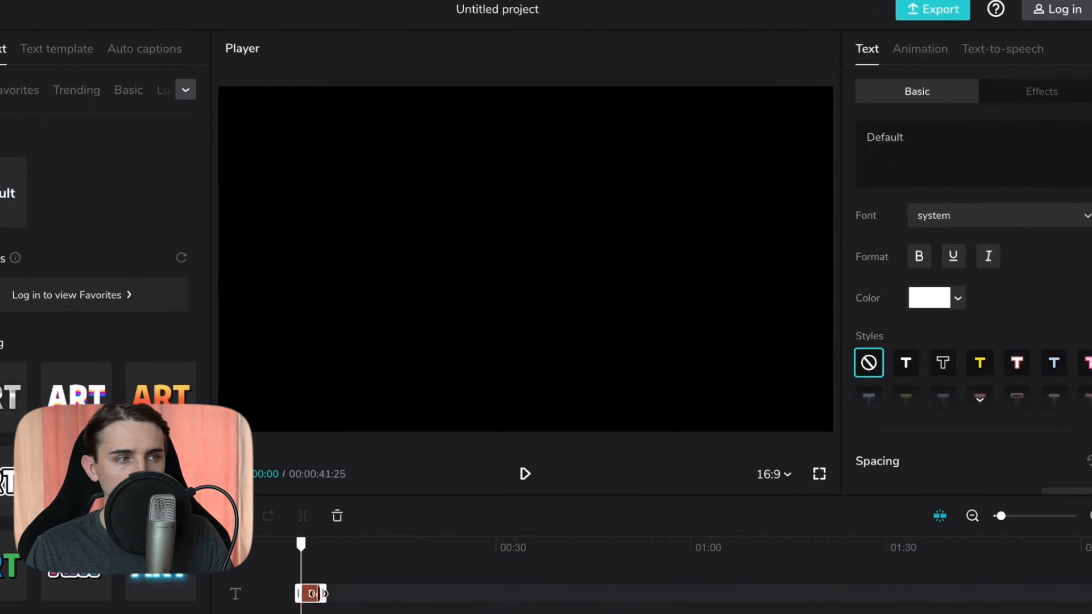
pyautogui.moveTo(334, 597); pyautogui.dragTo(575, 595)
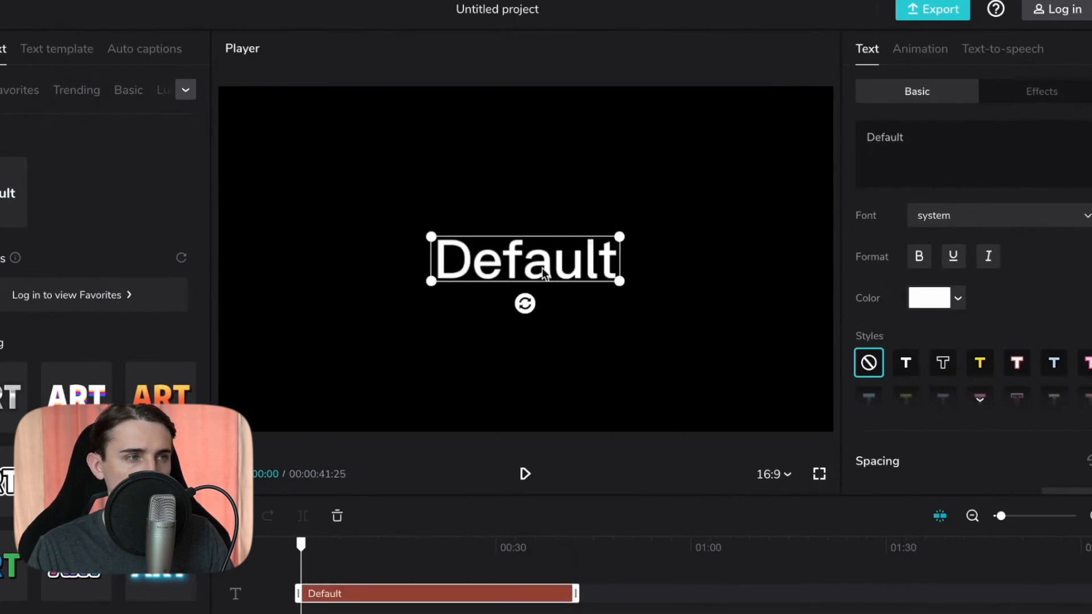
pyautogui.doubleClick(881, 141)
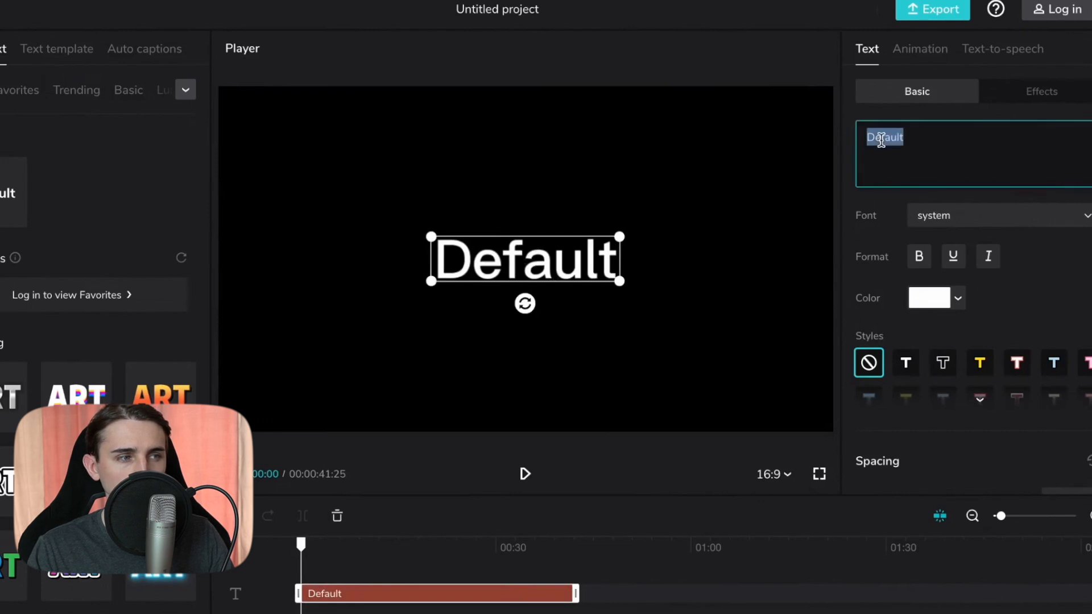
pyautogui.write('Podcast')
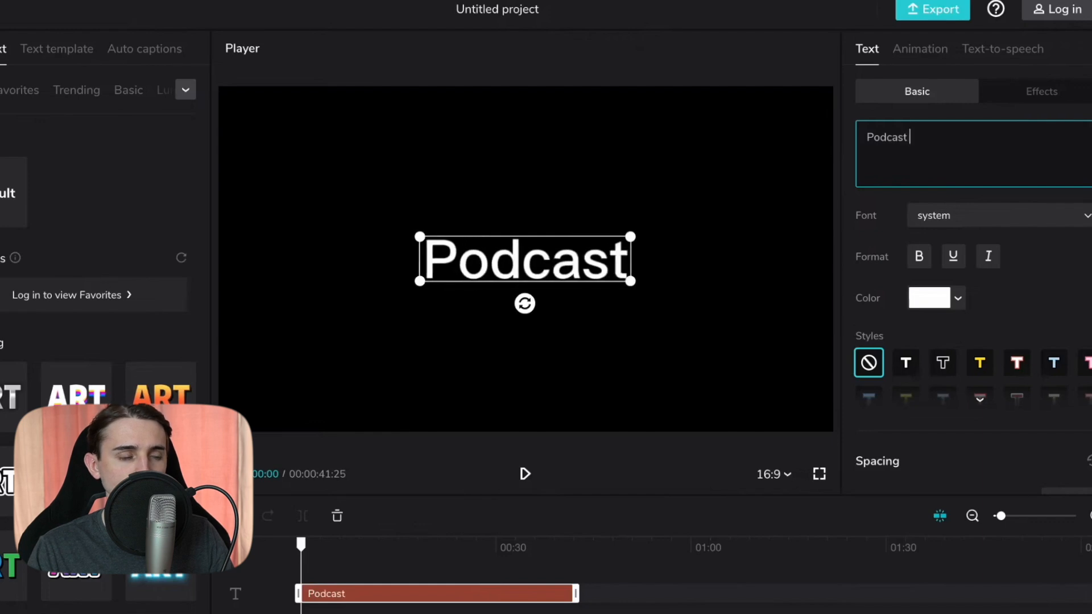
pyautogui.write(' ep.1')
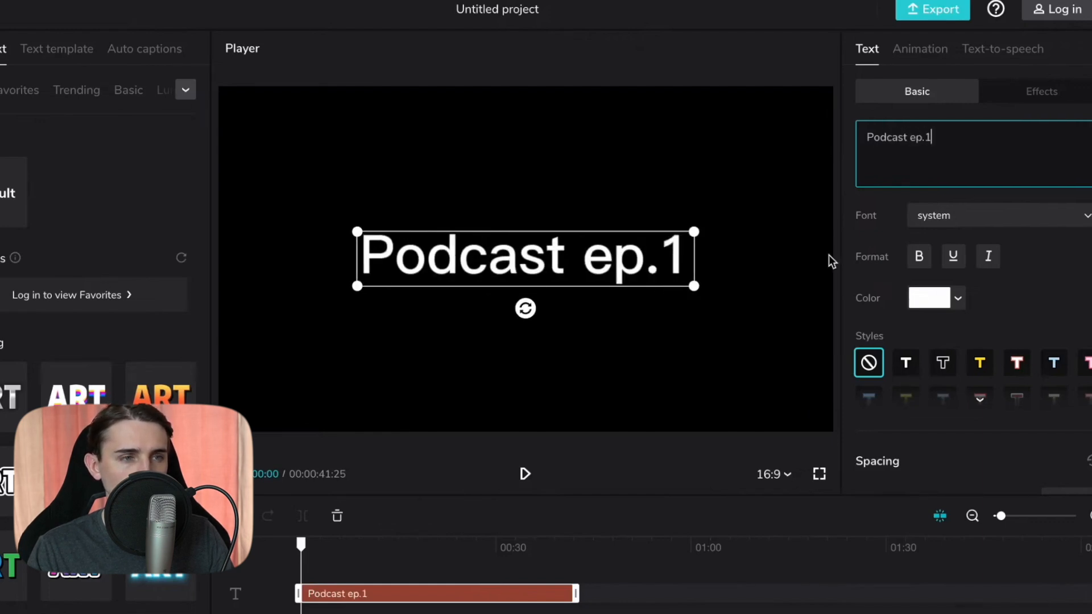
# - Look through the stock videos, return to the uploaded media and scrub the playhead to about 28 seconds
pyautogui.scroll(-1, 398, 585)
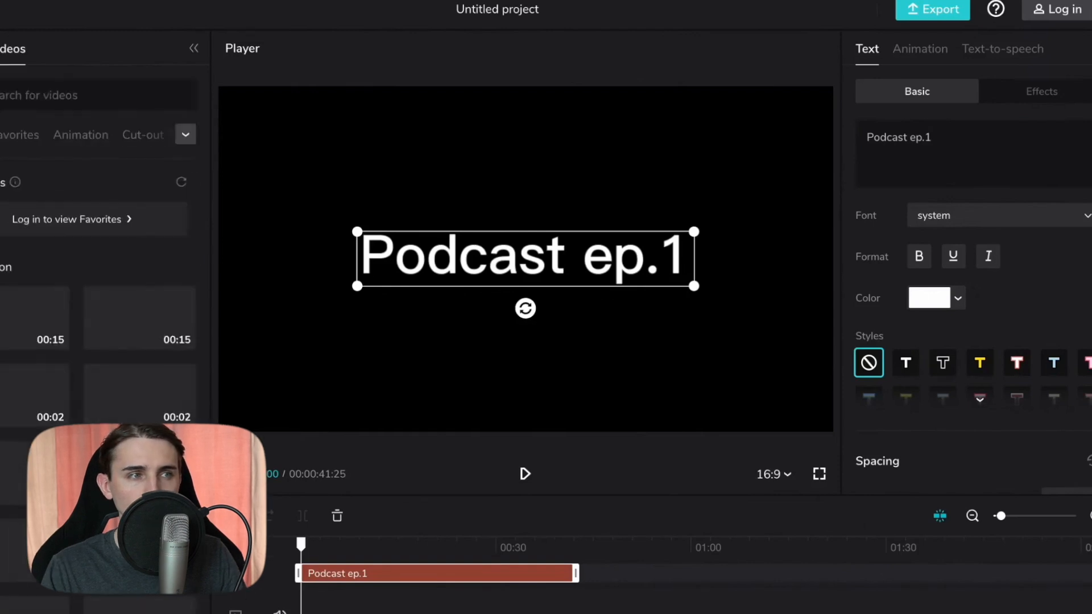
pyautogui.scroll(-5, 97, 318)
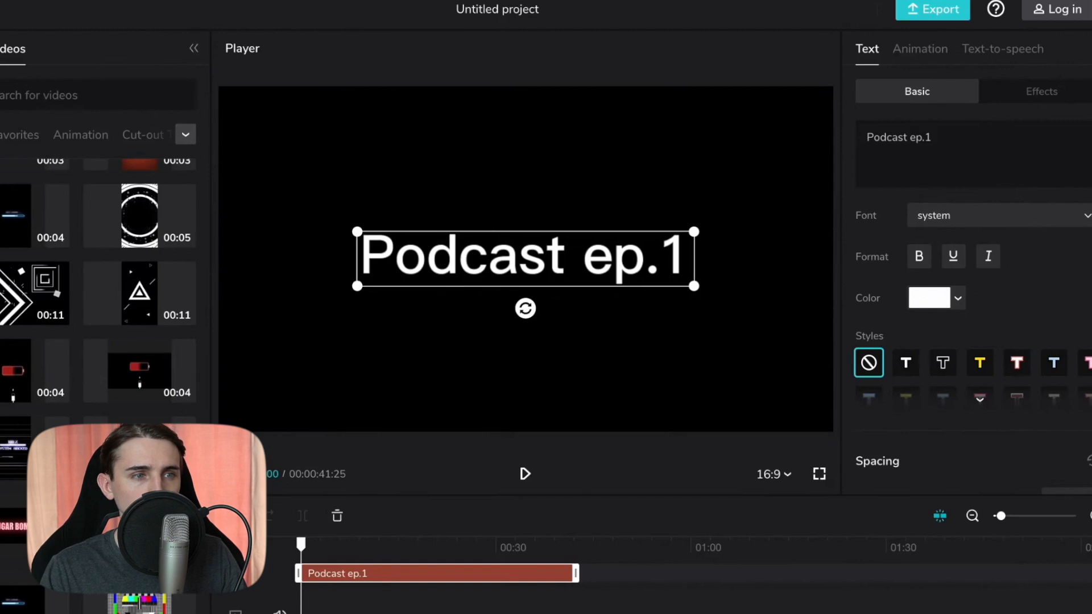
pyautogui.click(3, 57)
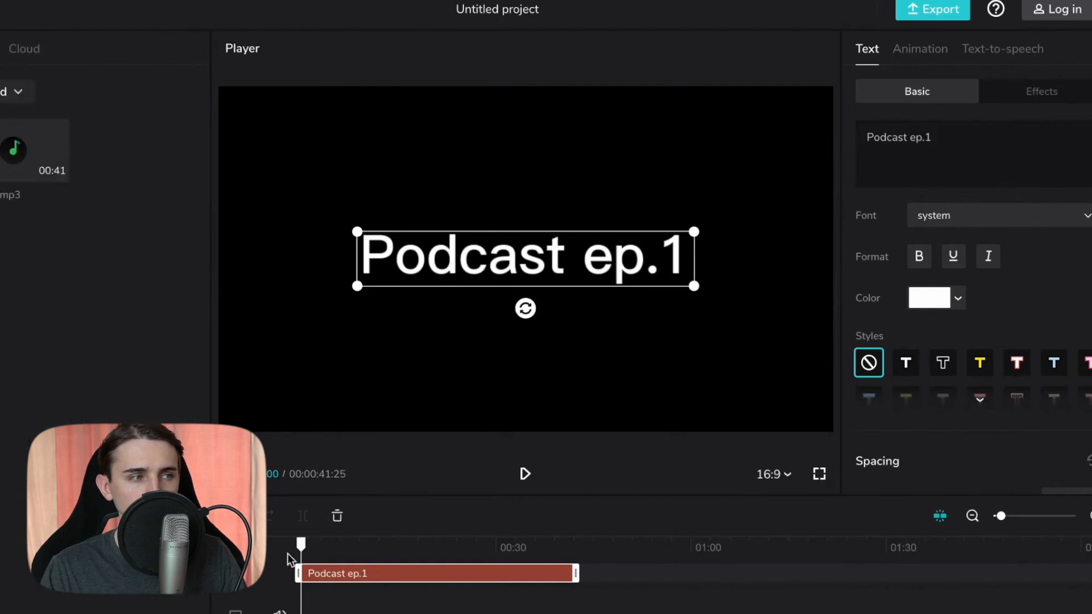
pyautogui.moveTo(301, 548); pyautogui.dragTo(489, 535)
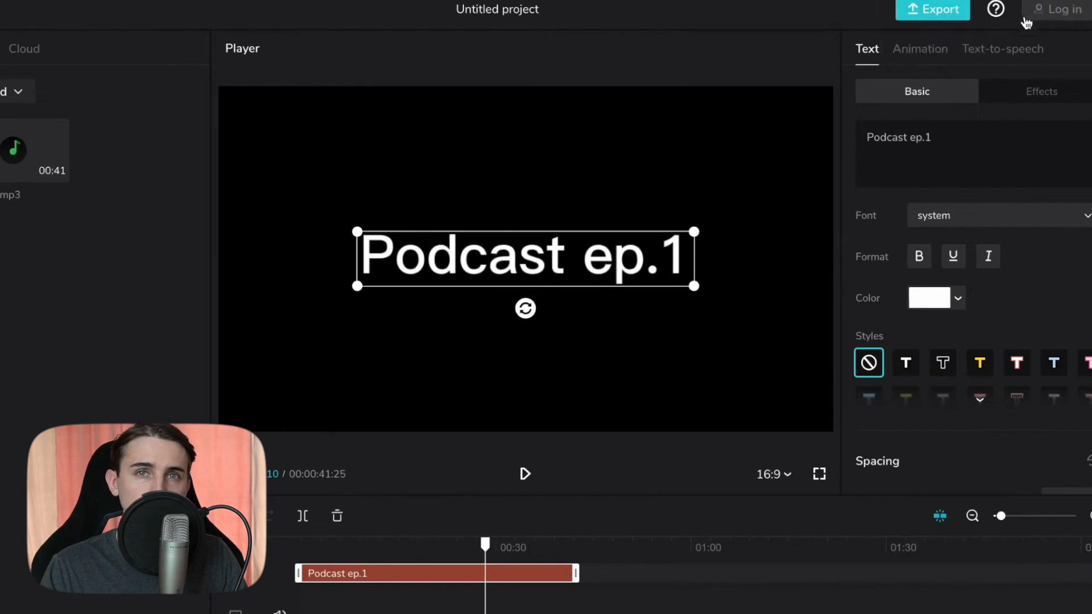
# - Log in with a Google account when exporting requires it, and skip the editor's introductory tour
pyautogui.click(930, 10)
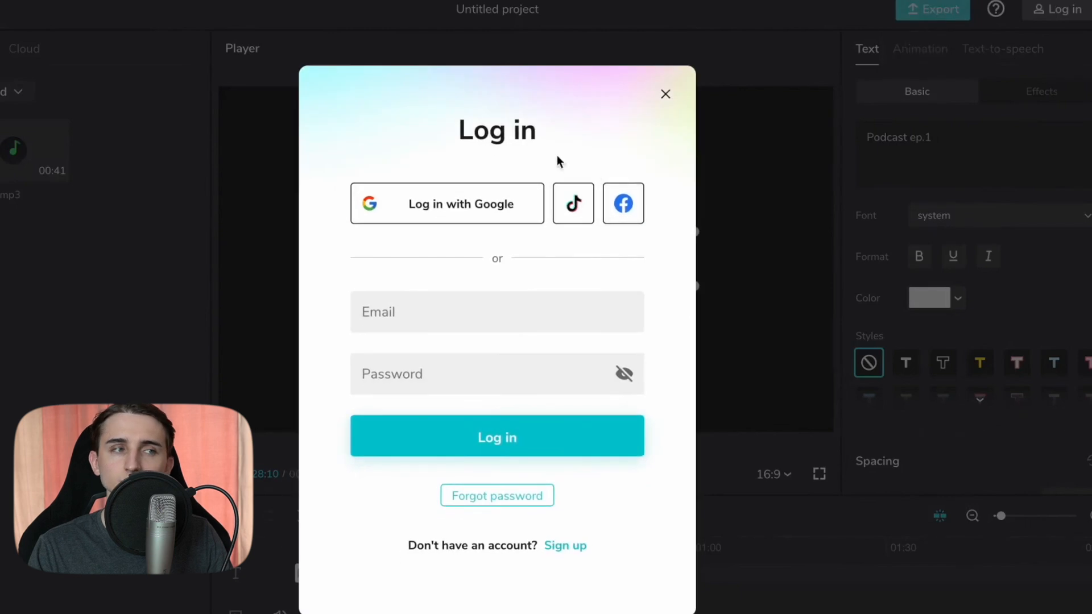
pyautogui.click(480, 207)
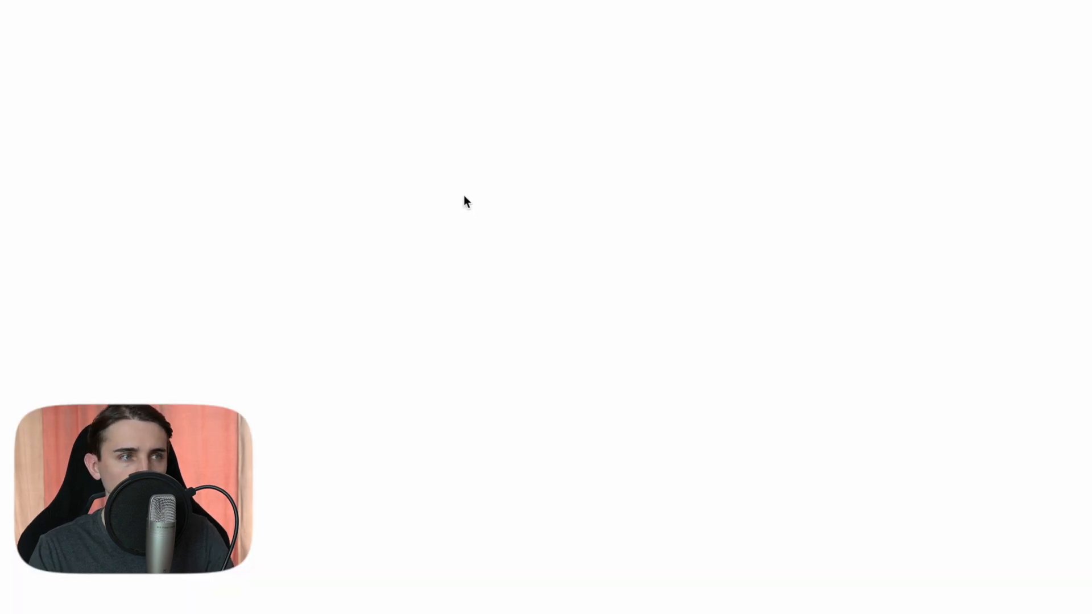
pyautogui.click(433, 231)
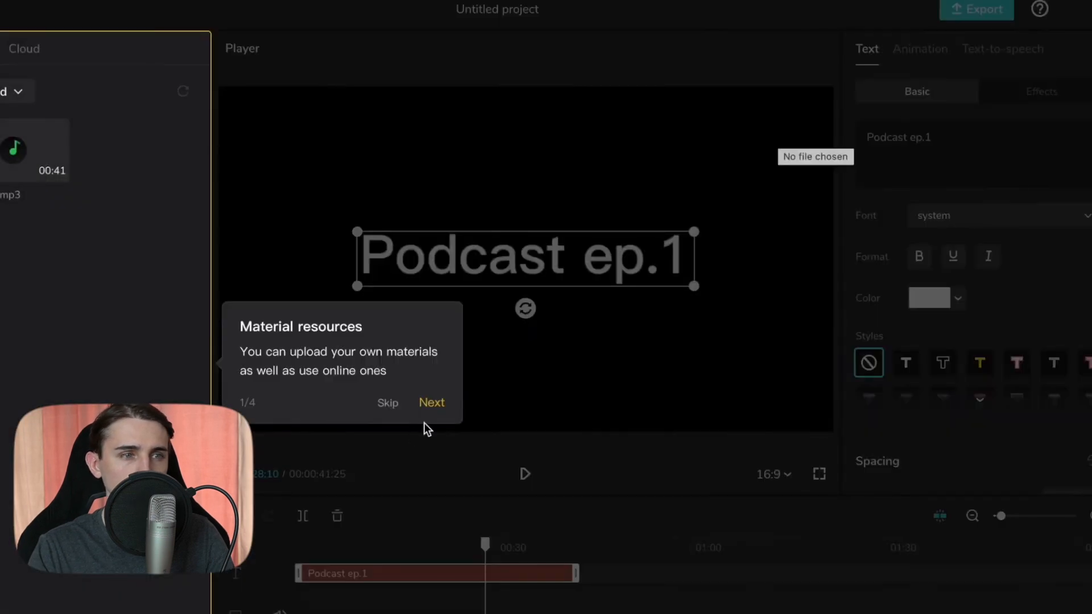
pyautogui.click(386, 405)
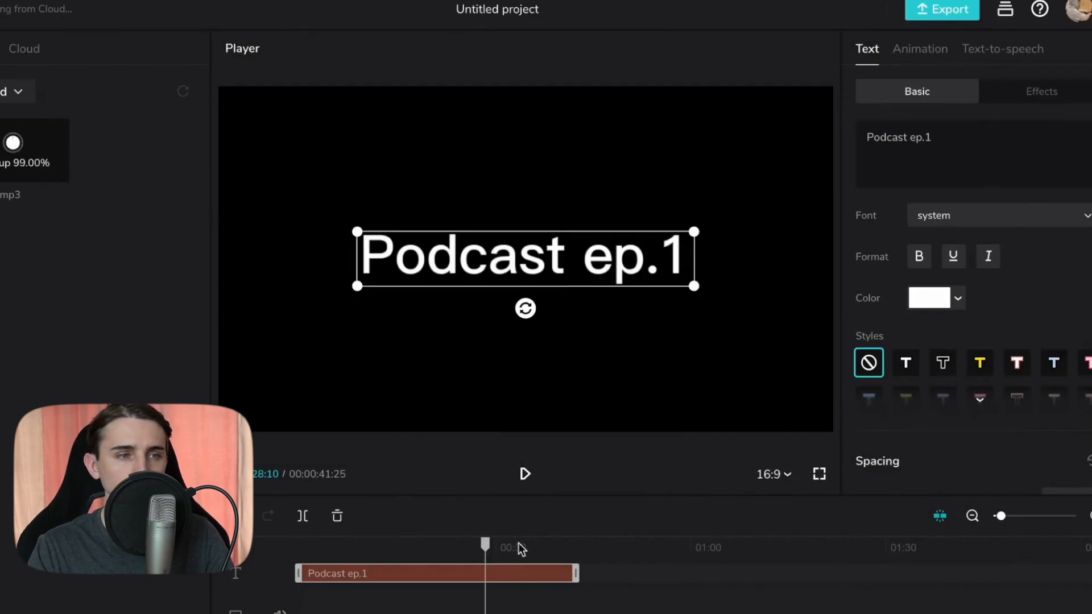
# - Open the export settings once the project is saved and set the filename to Podcast
pyautogui.click(944, 11)
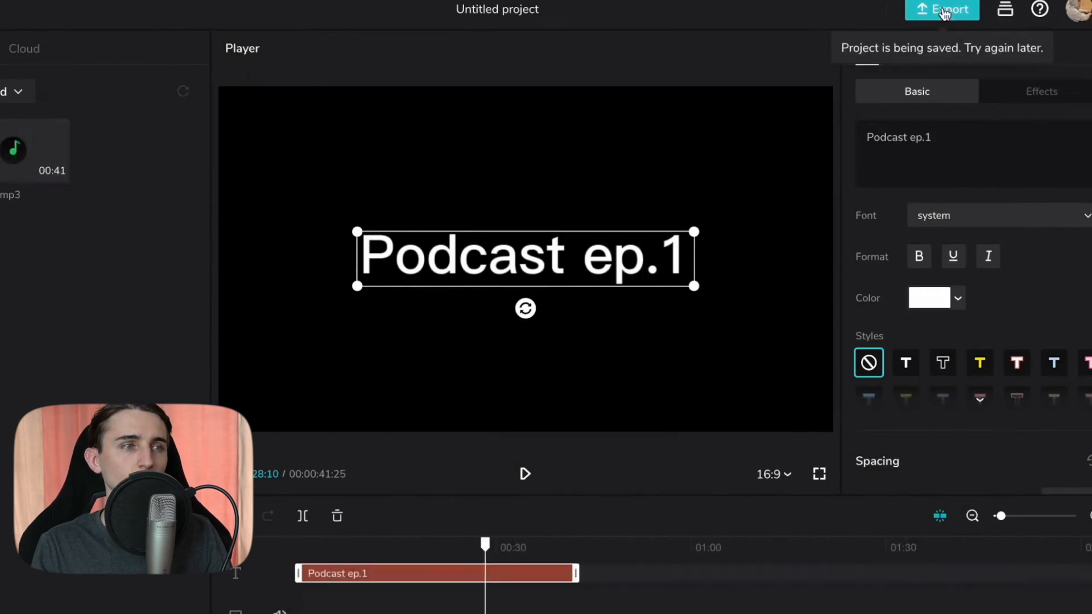
pyautogui.click(948, 14)
pyautogui.click(958, 9)
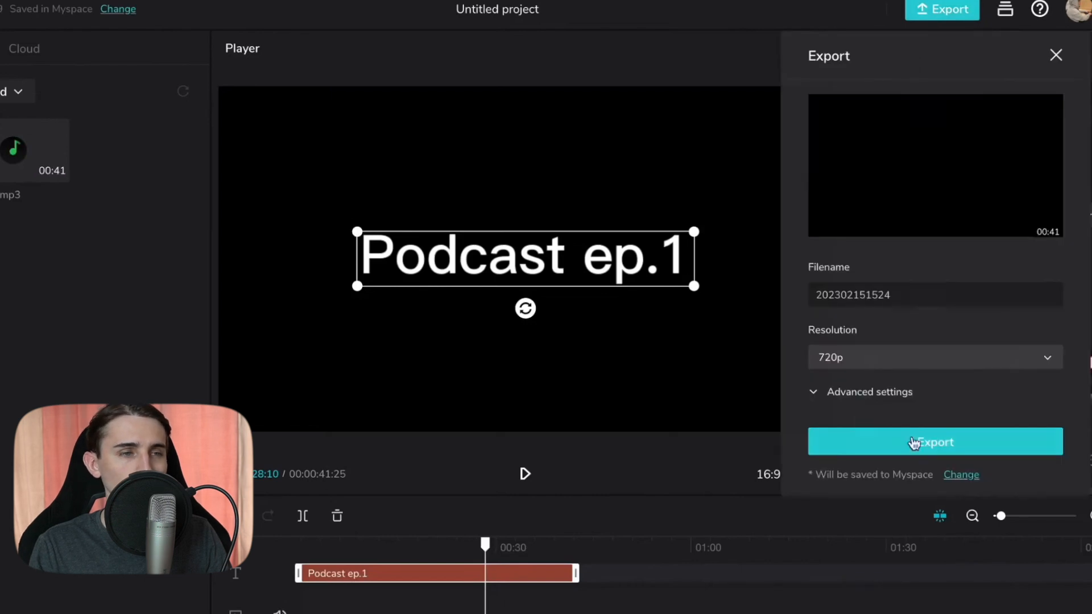
pyautogui.click(907, 295)
pyautogui.doubleClick(864, 293)
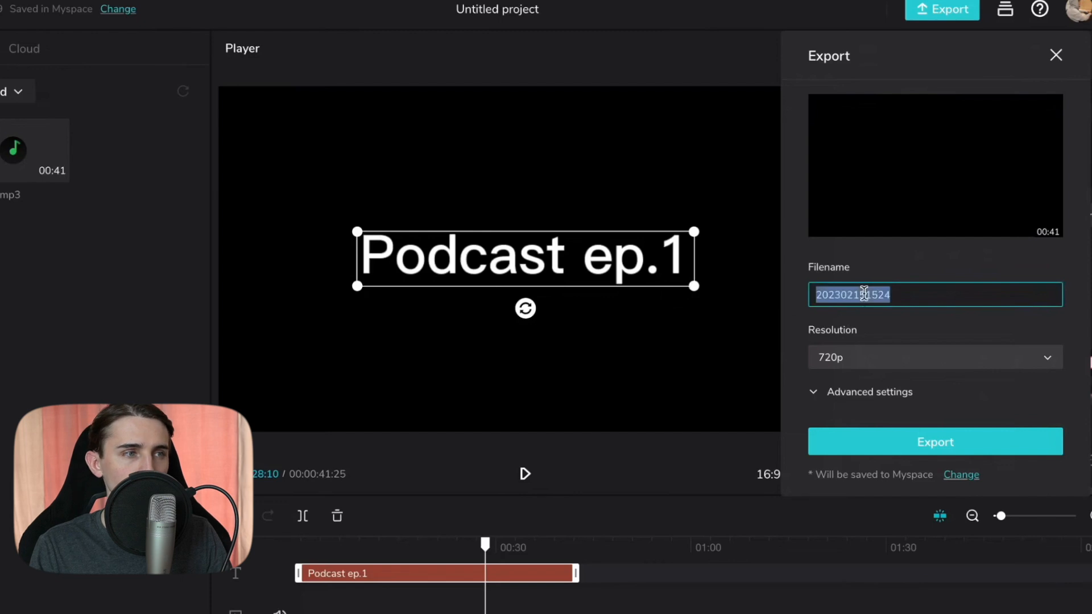
pyautogui.write('Podcast')
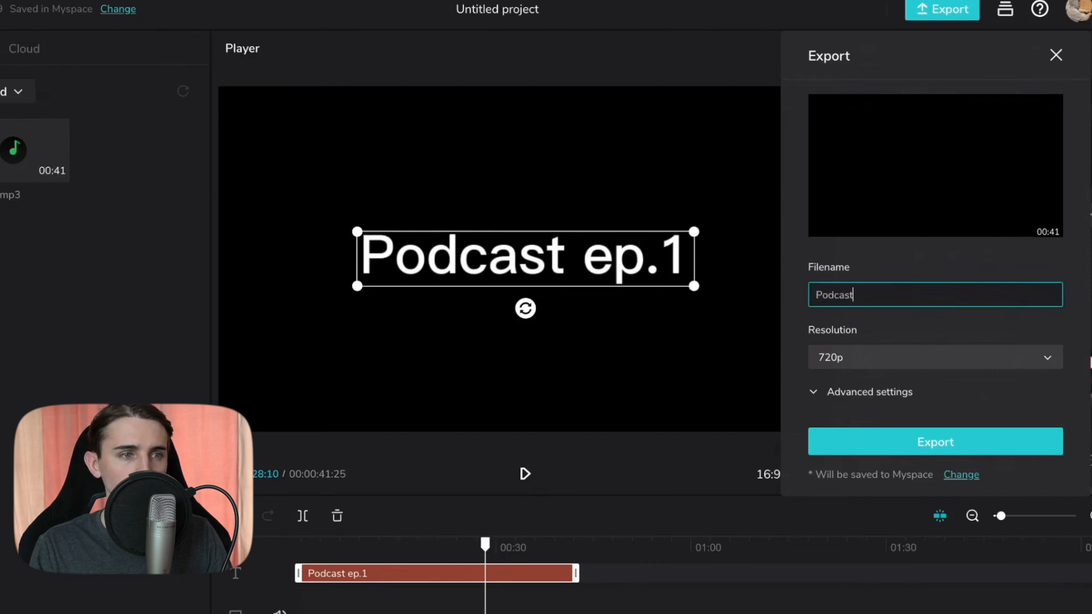
# - Set the export resolution to 360p, export the video and download the finished file
pyautogui.click(928, 369)
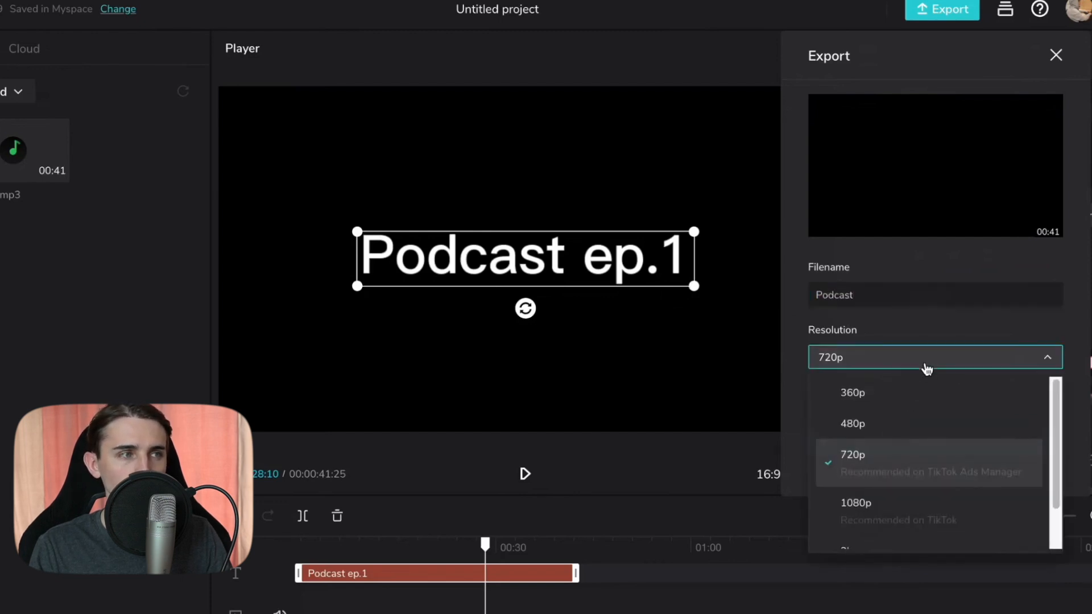
pyautogui.scroll(-2, 916, 487)
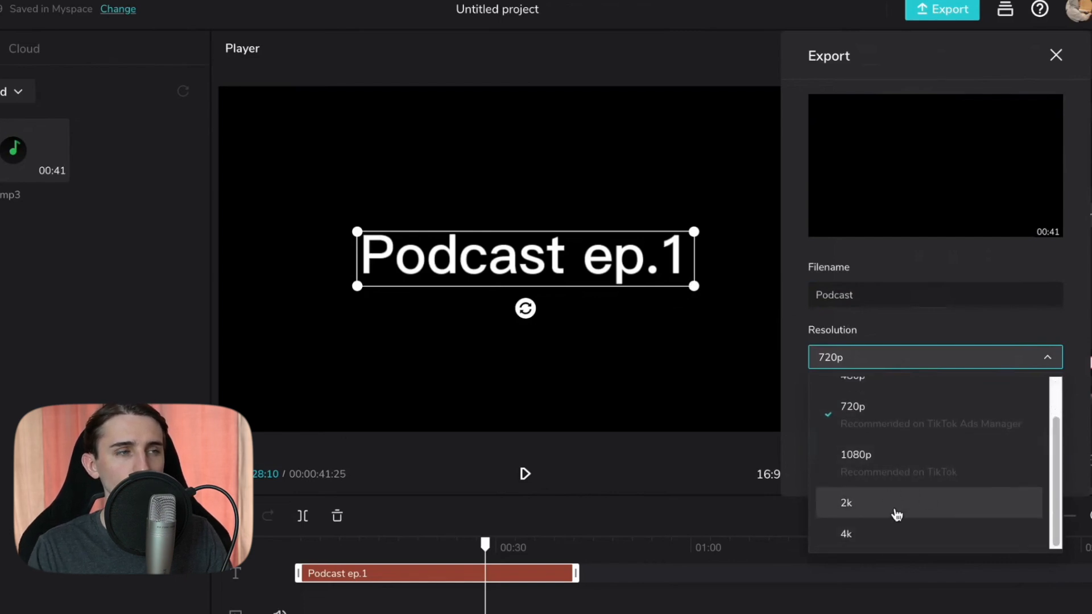
pyautogui.scroll(2, 903, 499)
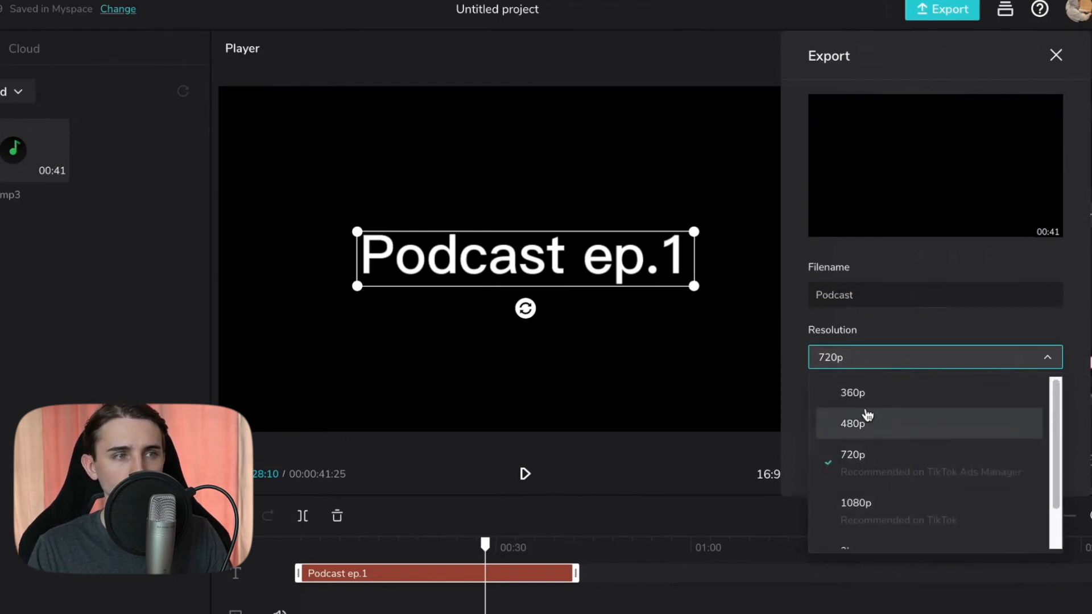
pyautogui.click(860, 393)
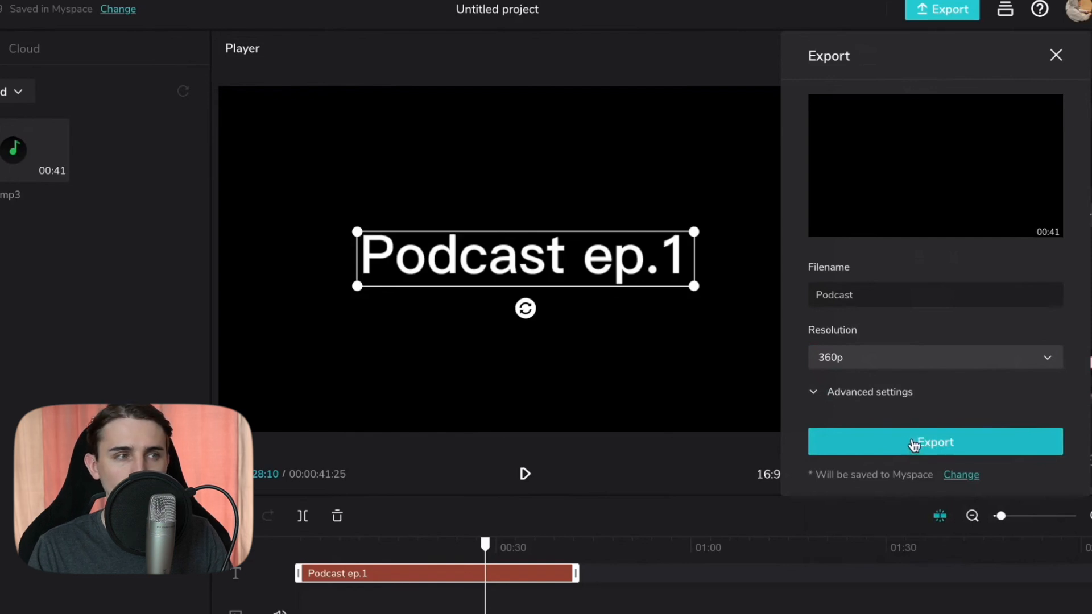
pyautogui.click(940, 447)
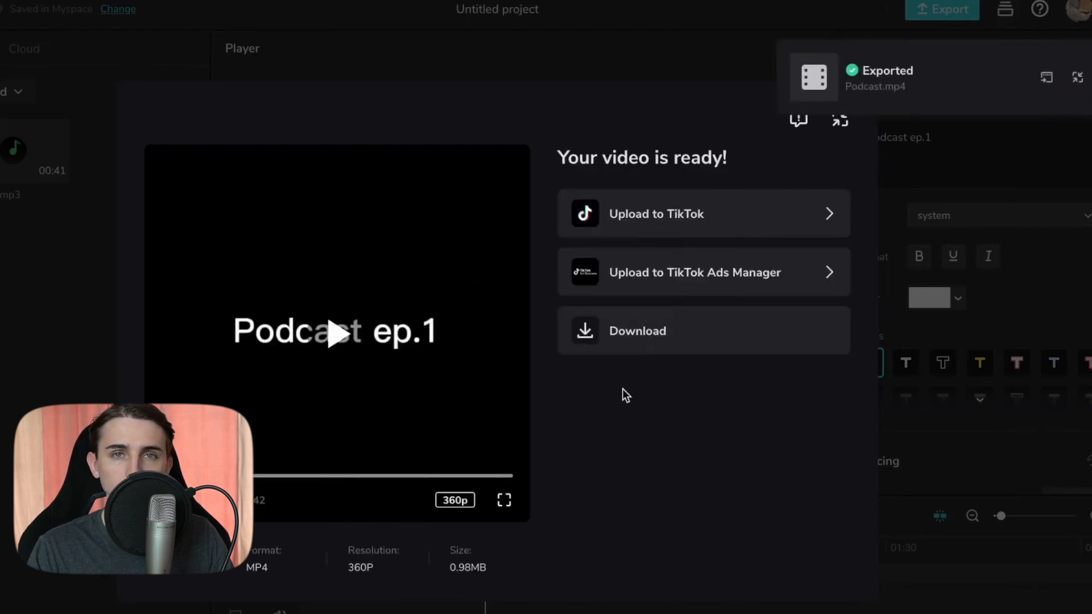
pyautogui.click(587, 336)
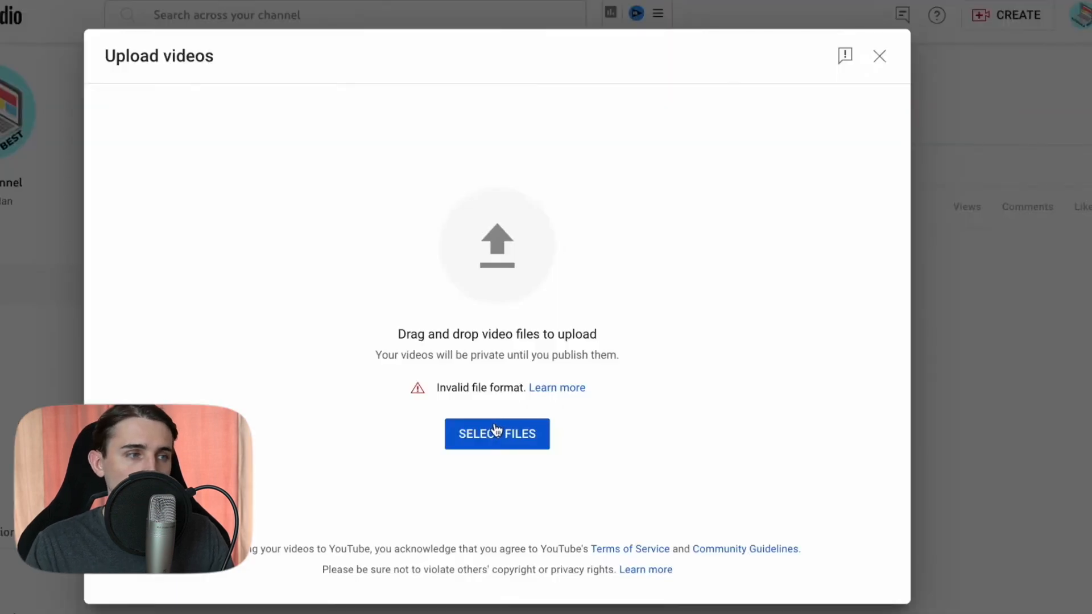
# - In YouTube Studio's video upload dialog, select Podcast.mp4 from the Downloads folder and upload it
pyautogui.click(496, 432)
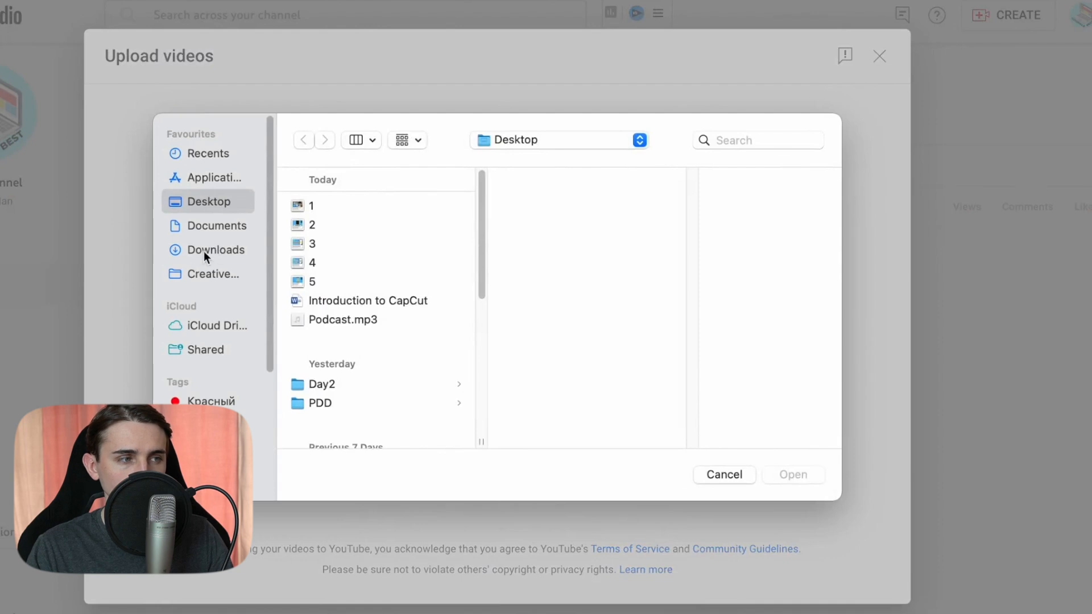
pyautogui.click(205, 250)
pyautogui.click(367, 206)
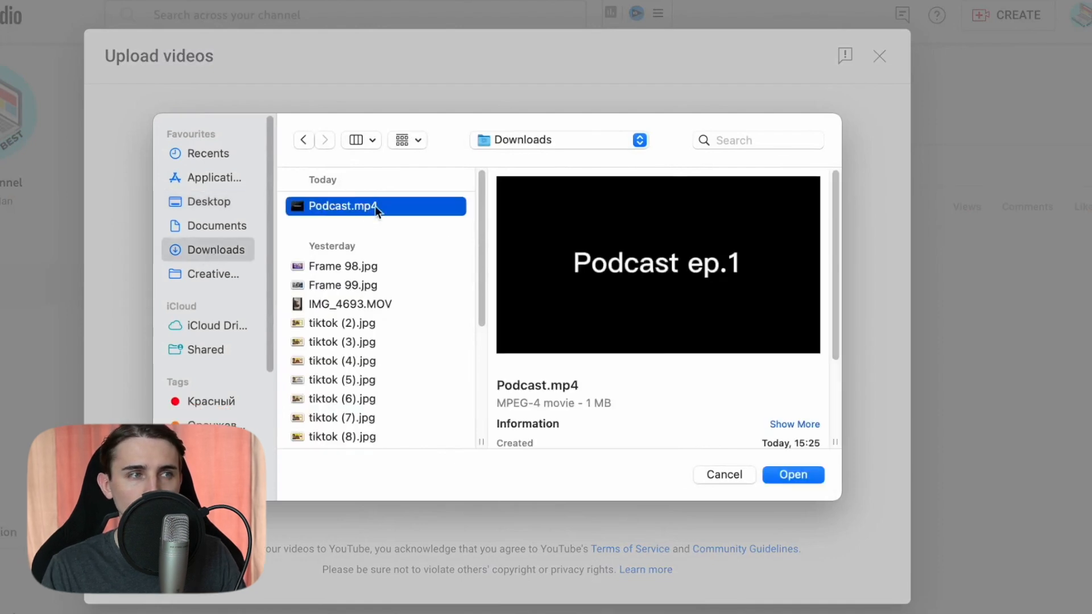
pyautogui.click(792, 474)
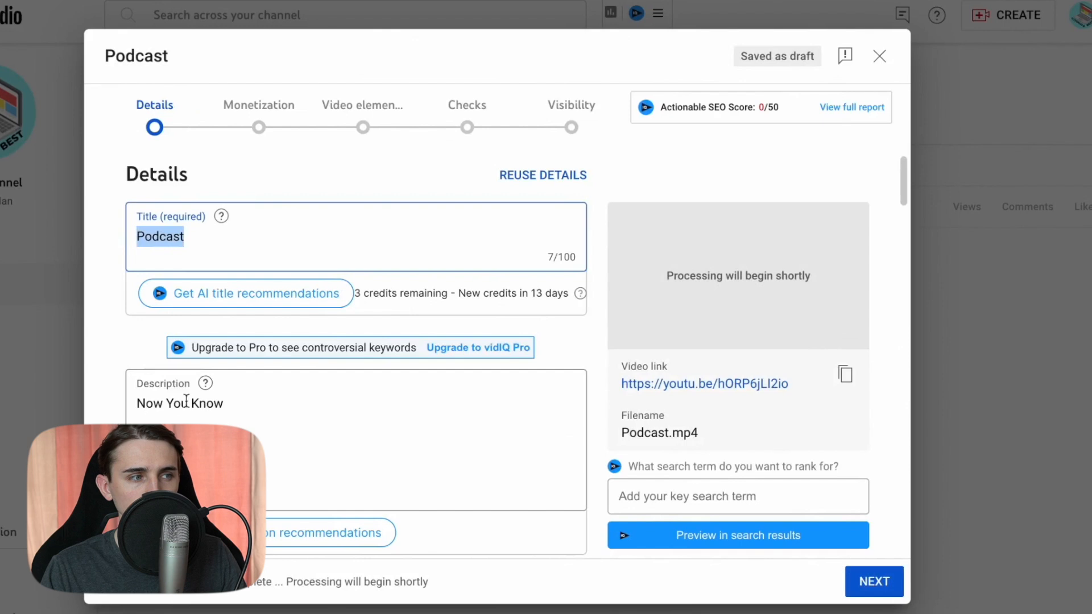
# - Look through the video details, keep them as they are, and turn monetization on for the video
pyautogui.scroll(-5, 285, 407)
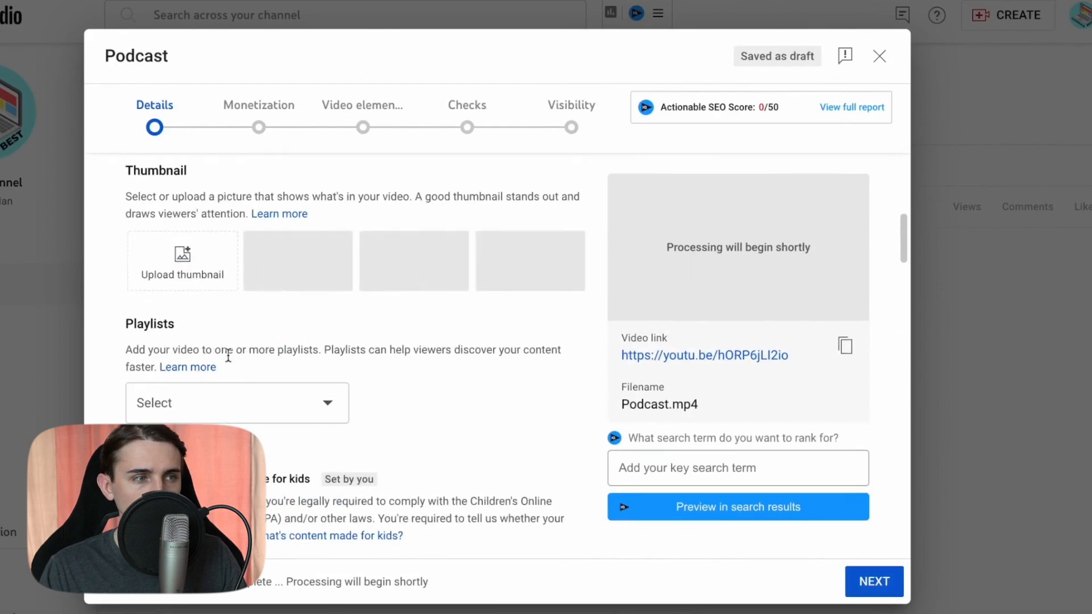
pyautogui.scroll(-15, 228, 356)
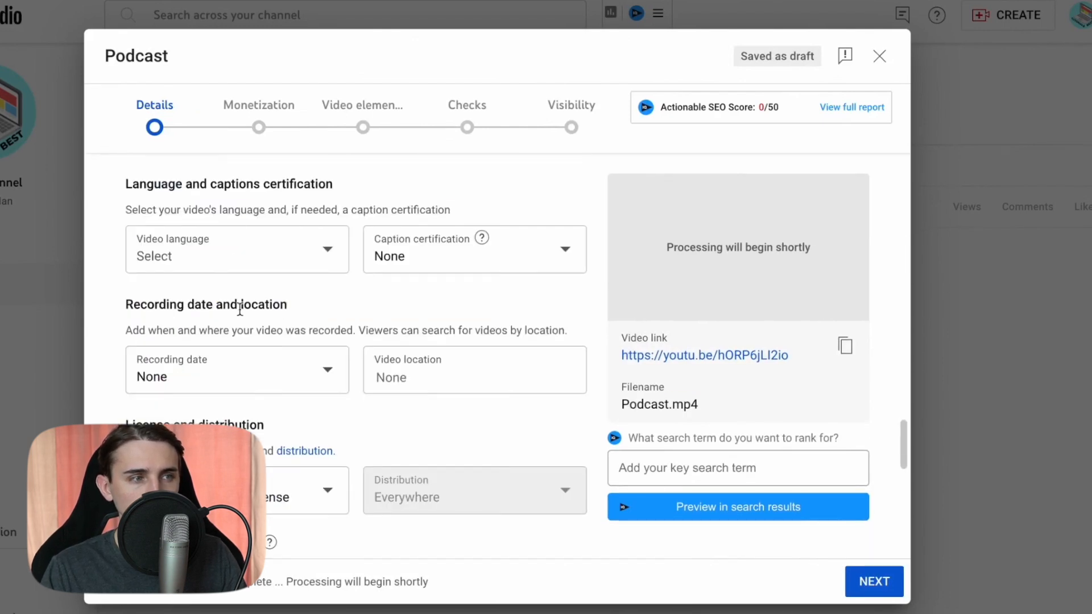
pyautogui.click(878, 582)
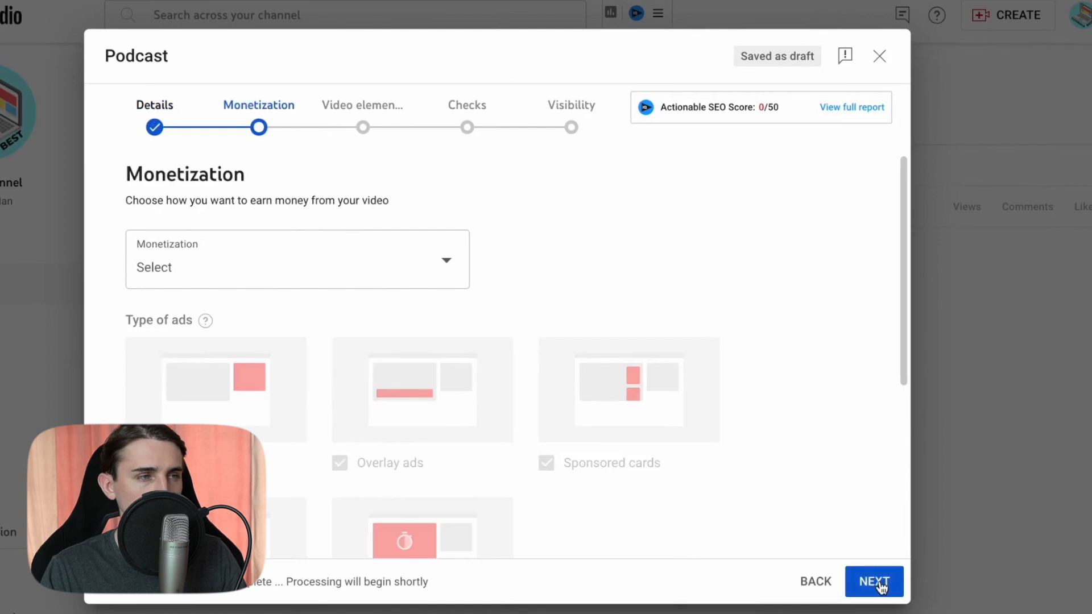
pyautogui.click(880, 584)
pyautogui.click(375, 267)
pyautogui.click(158, 257)
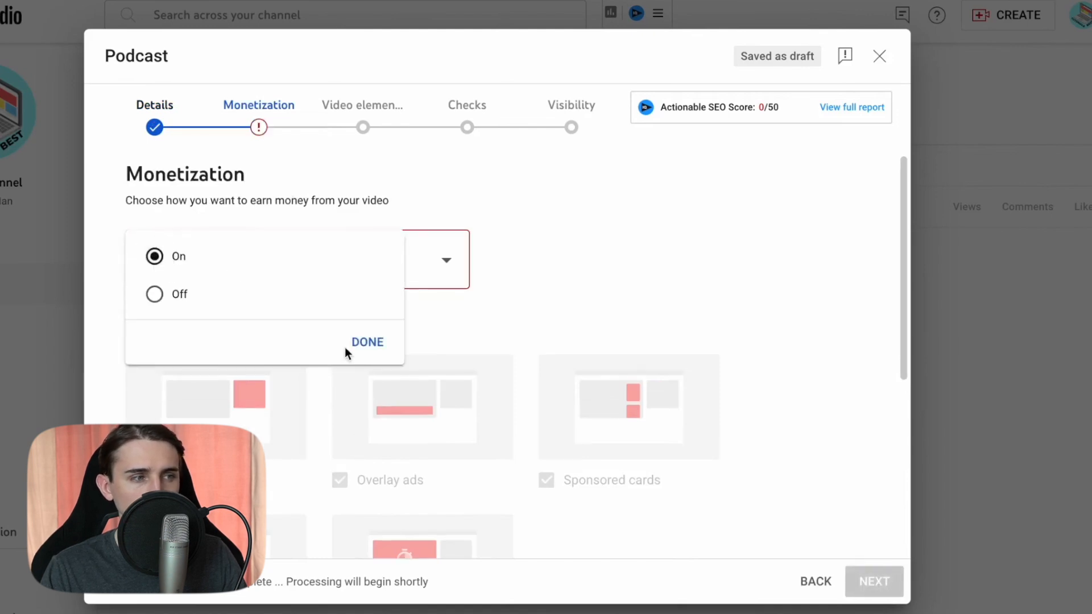
pyautogui.click(358, 342)
pyautogui.click(889, 569)
# - Declare that none of the listed ad suitability topics apply to the video and submit the rating
pyautogui.scroll(-8, 308, 428)
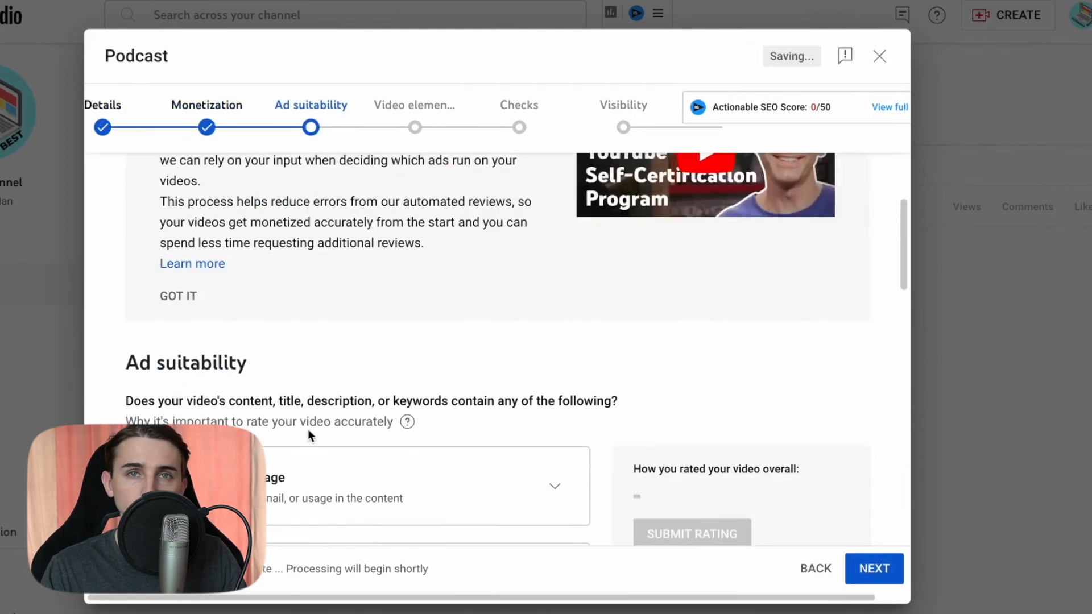
pyautogui.scroll(-10, 358, 350)
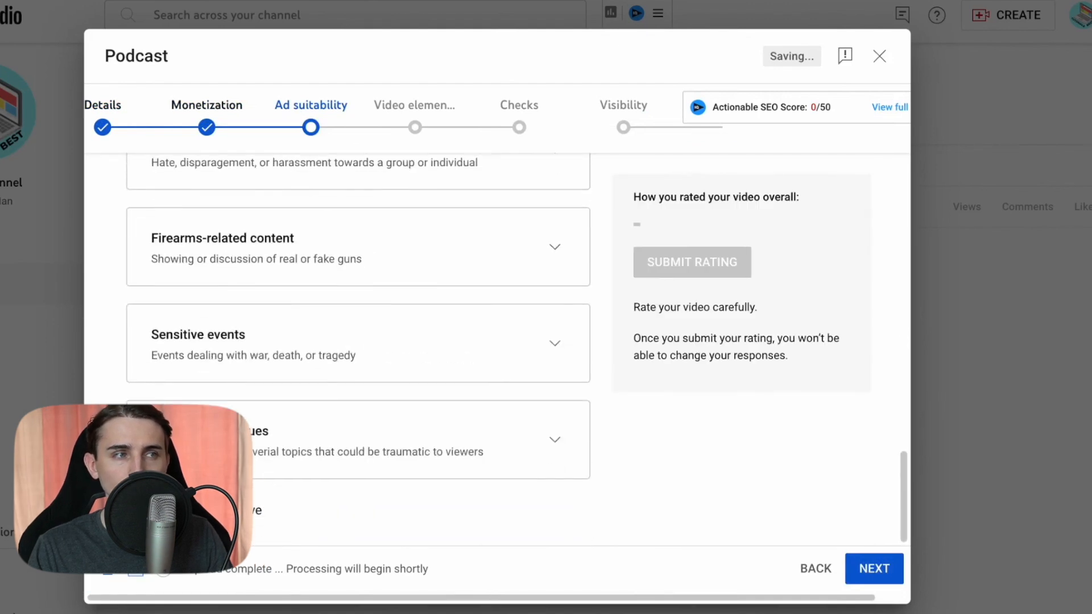
pyautogui.click(157, 510)
pyautogui.click(701, 170)
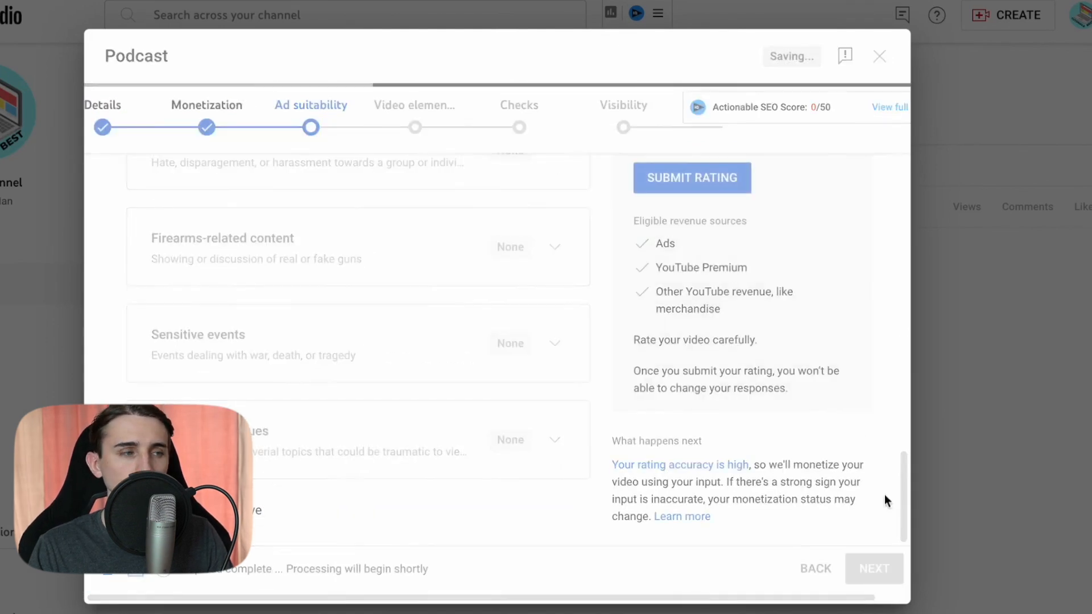
# - Continue past the video elements and checks to the visibility options, keep Private selected and close the upload dialog
pyautogui.click(882, 573)
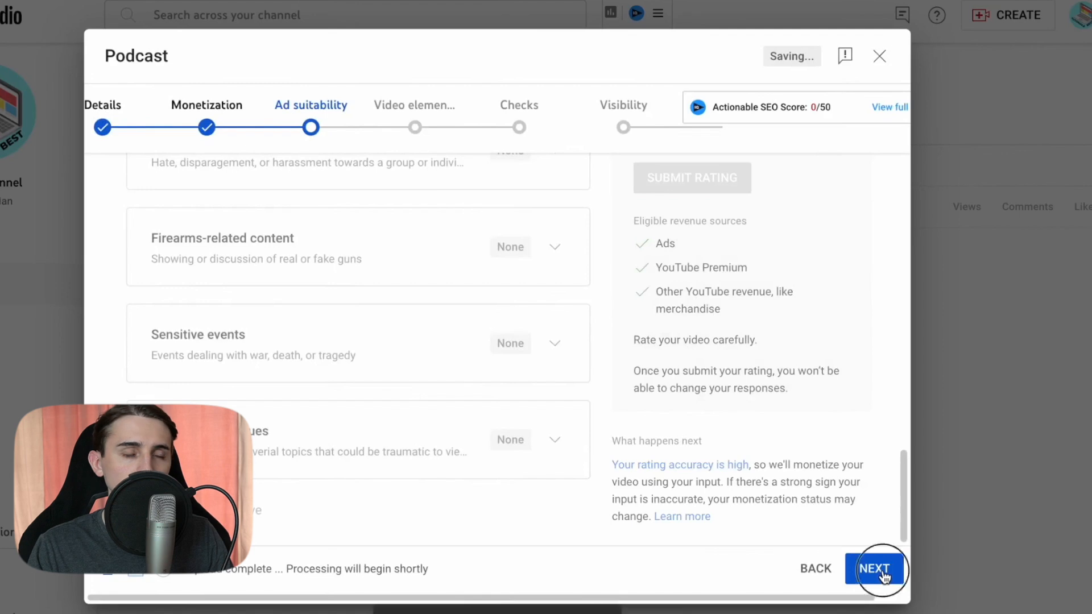
pyautogui.click(881, 575)
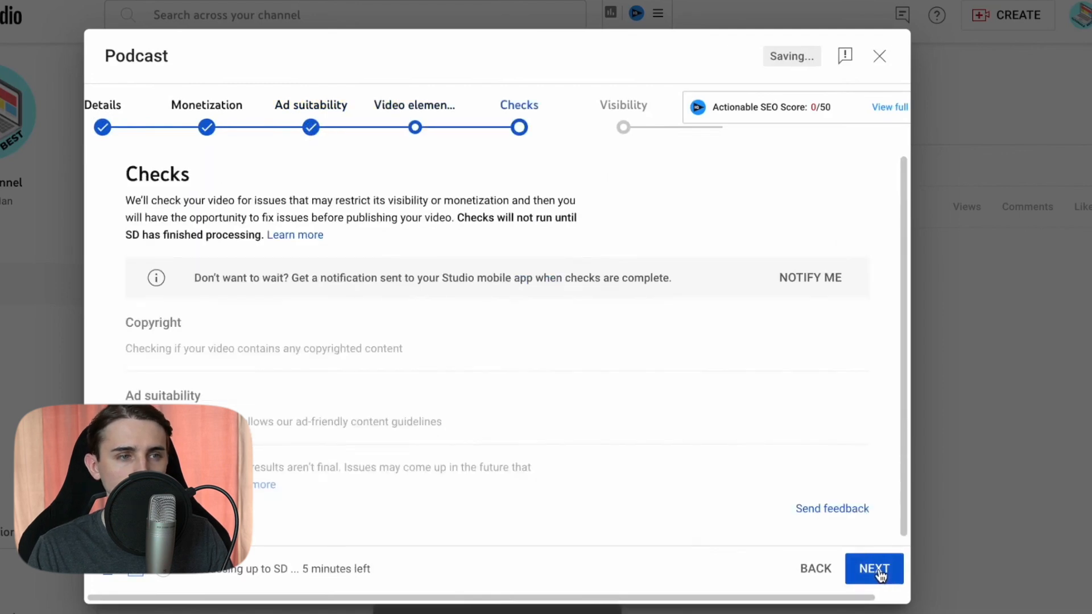
pyautogui.click(882, 575)
pyautogui.scroll(-3, 402, 452)
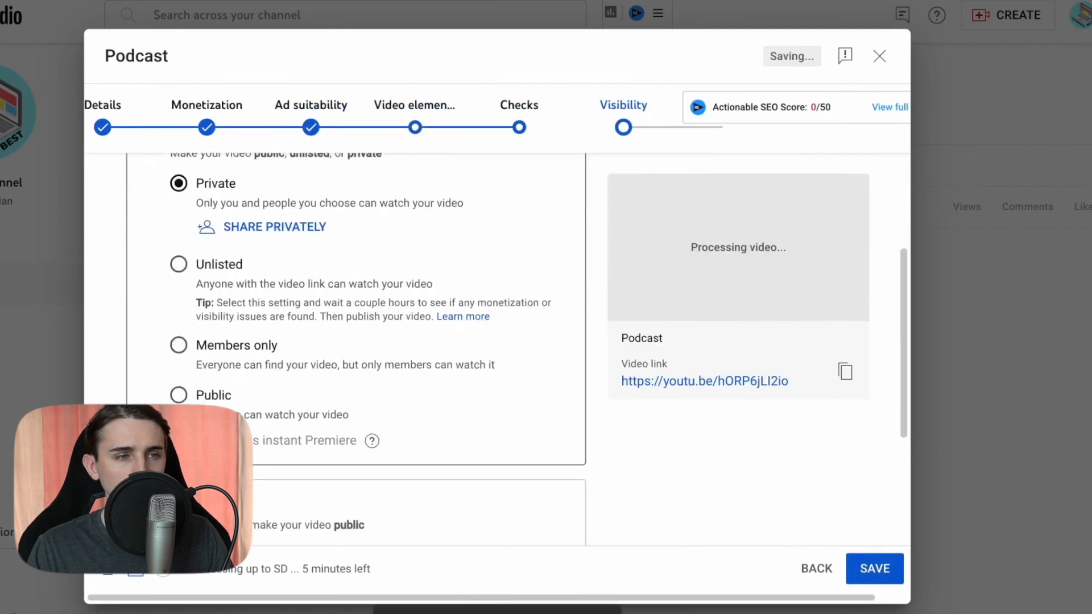
pyautogui.click(879, 57)
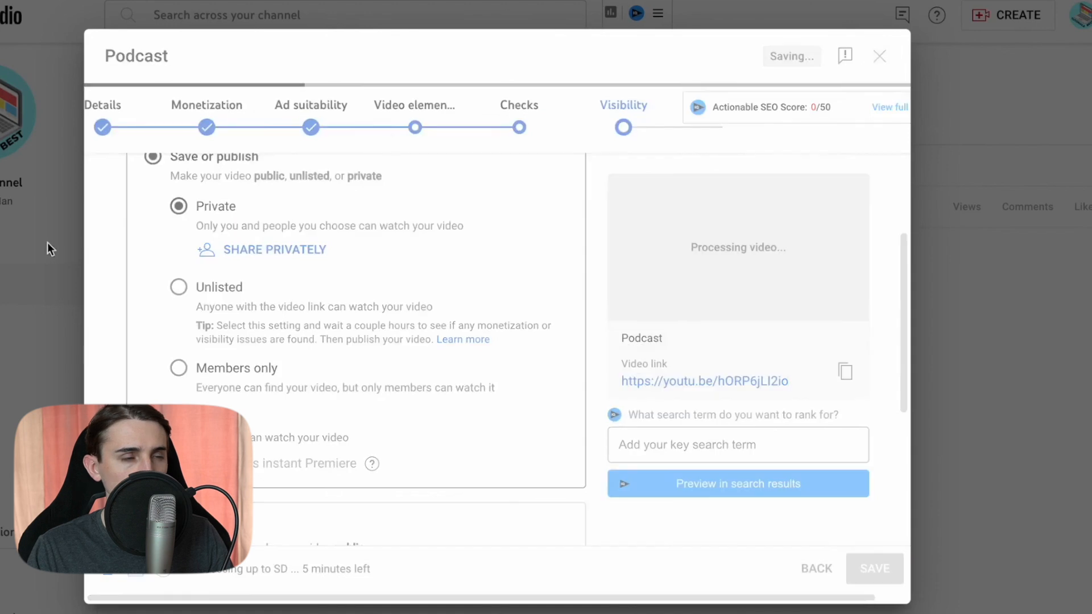